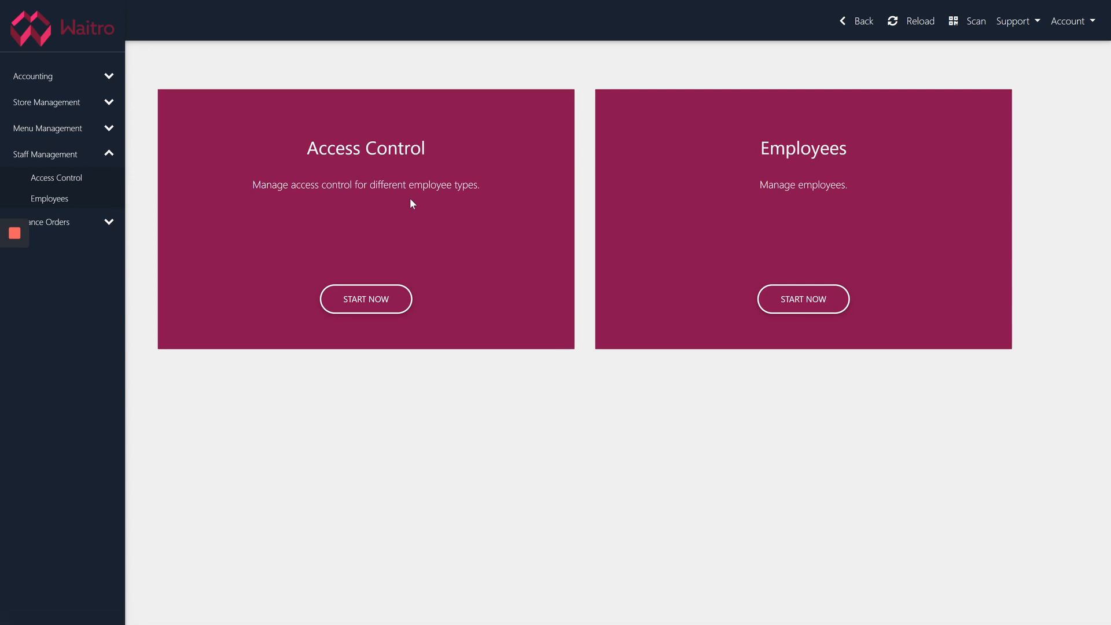
# Open Access Control and start editing the Server employee type's permissions
pyautogui.click(411, 201)
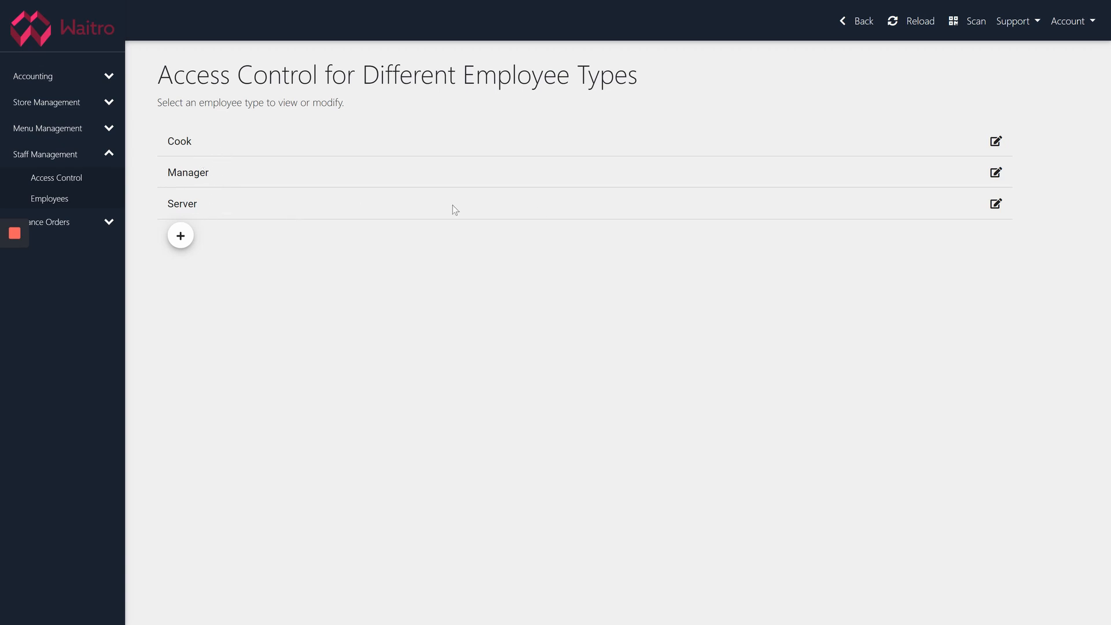
pyautogui.click(994, 205)
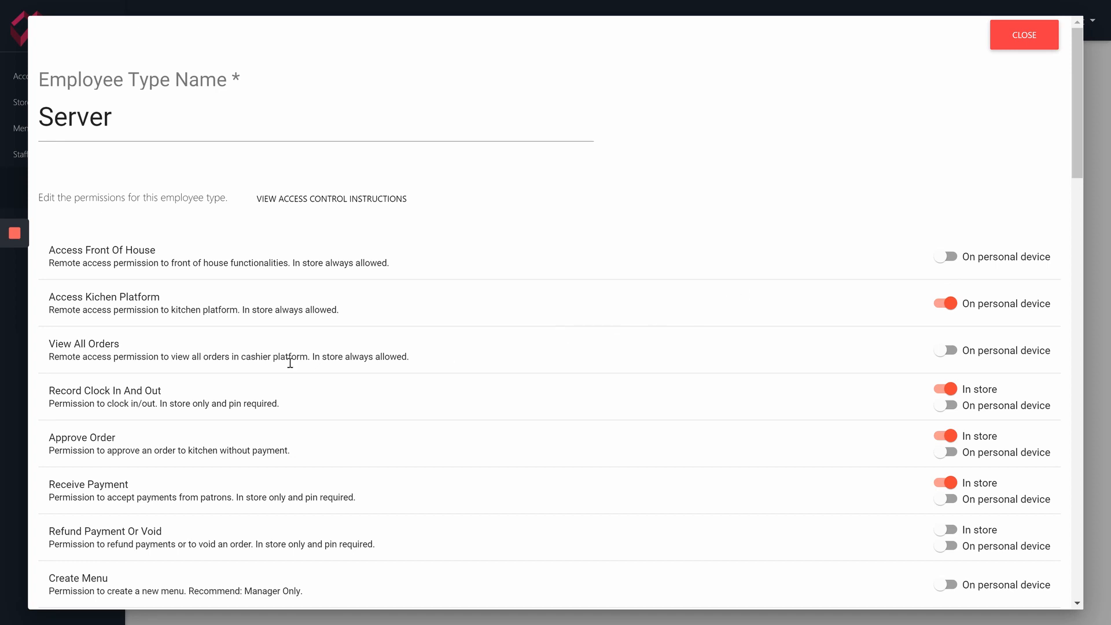
pyautogui.scroll(-2, 330, 391)
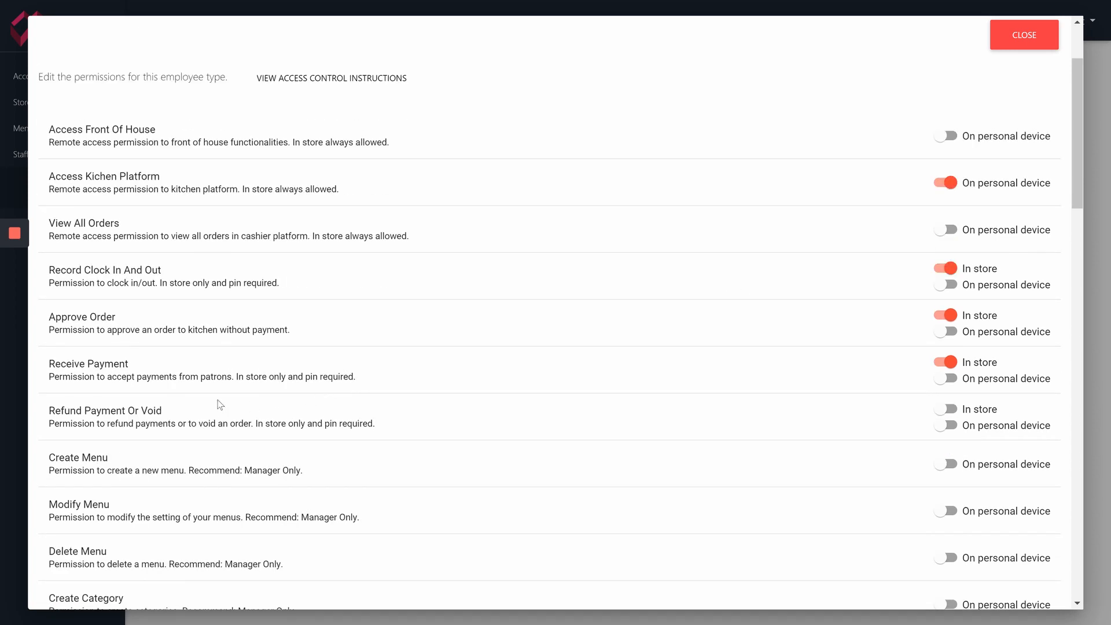
pyautogui.moveTo(50, 364); pyautogui.dragTo(128, 363)
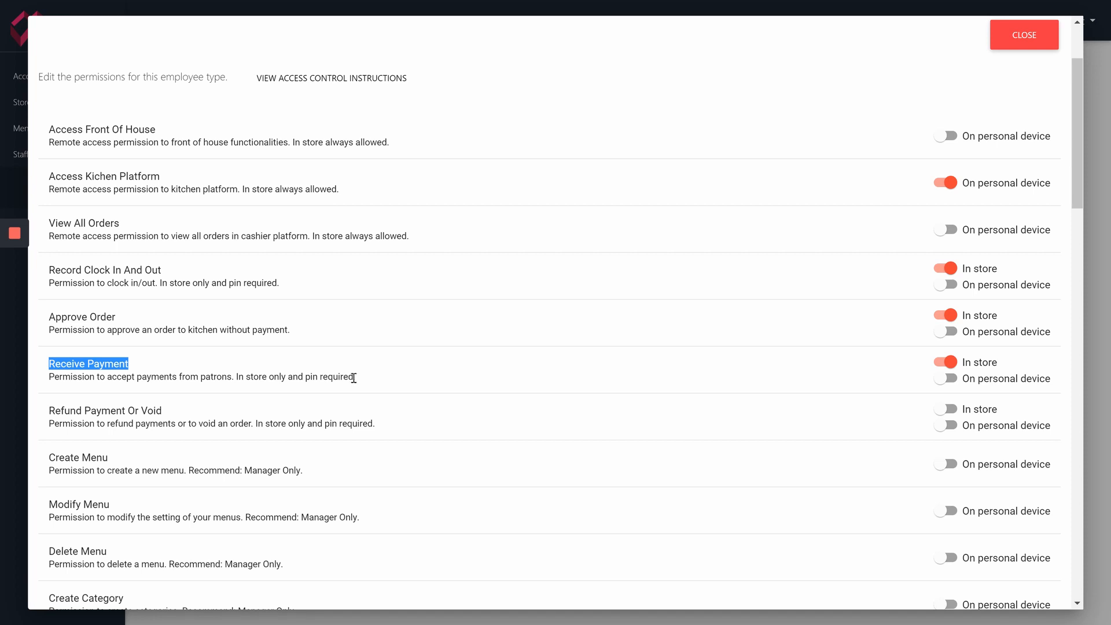
pyautogui.click(951, 382)
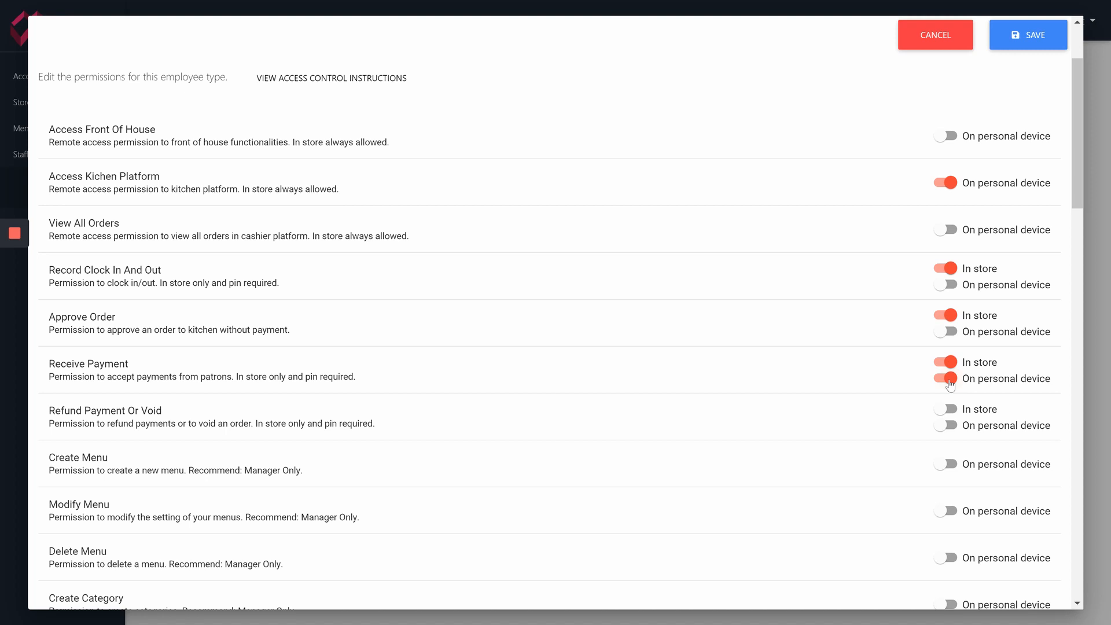
pyautogui.click(950, 382)
pyautogui.moveTo(233, 378); pyautogui.dragTo(372, 367)
pyautogui.click(232, 375)
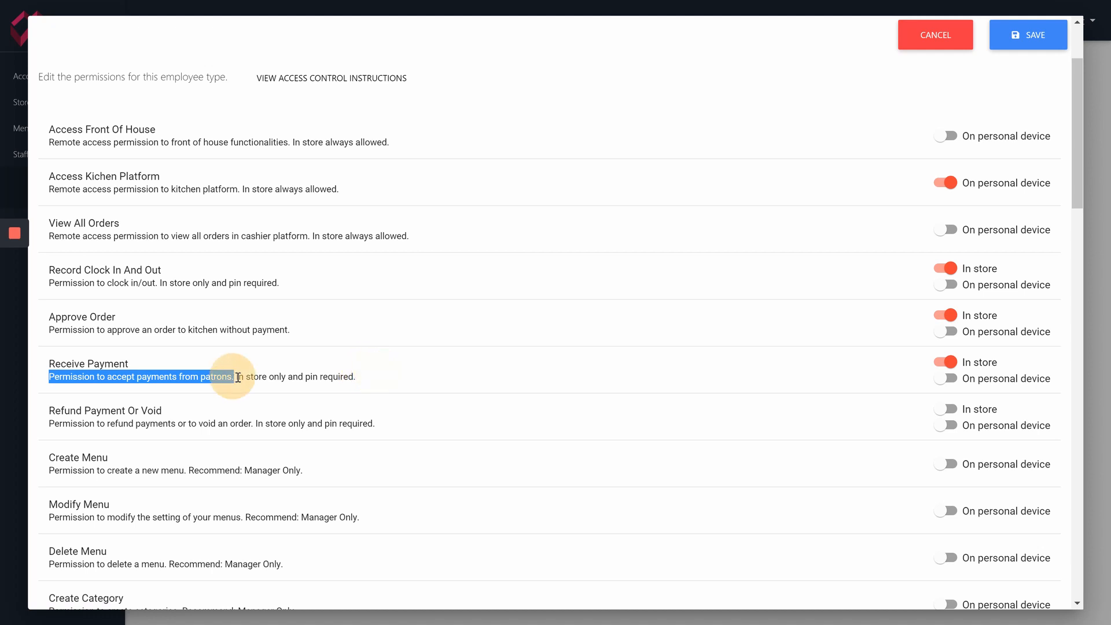
pyautogui.moveTo(238, 378); pyautogui.dragTo(370, 384)
pyautogui.scroll(2, 370, 384)
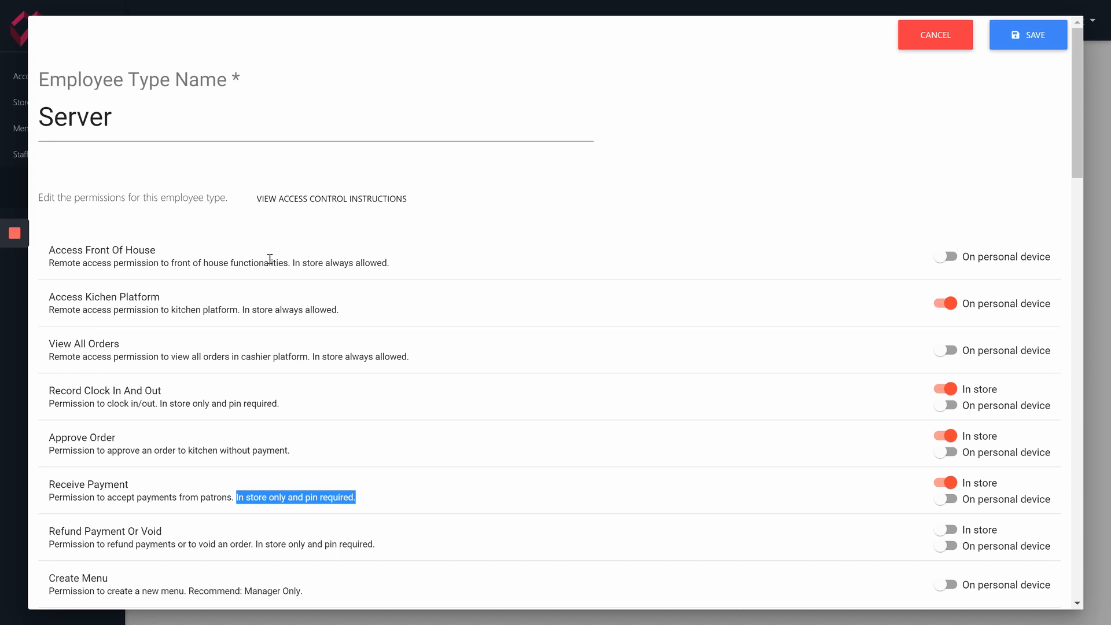
pyautogui.moveTo(291, 261); pyautogui.dragTo(403, 264)
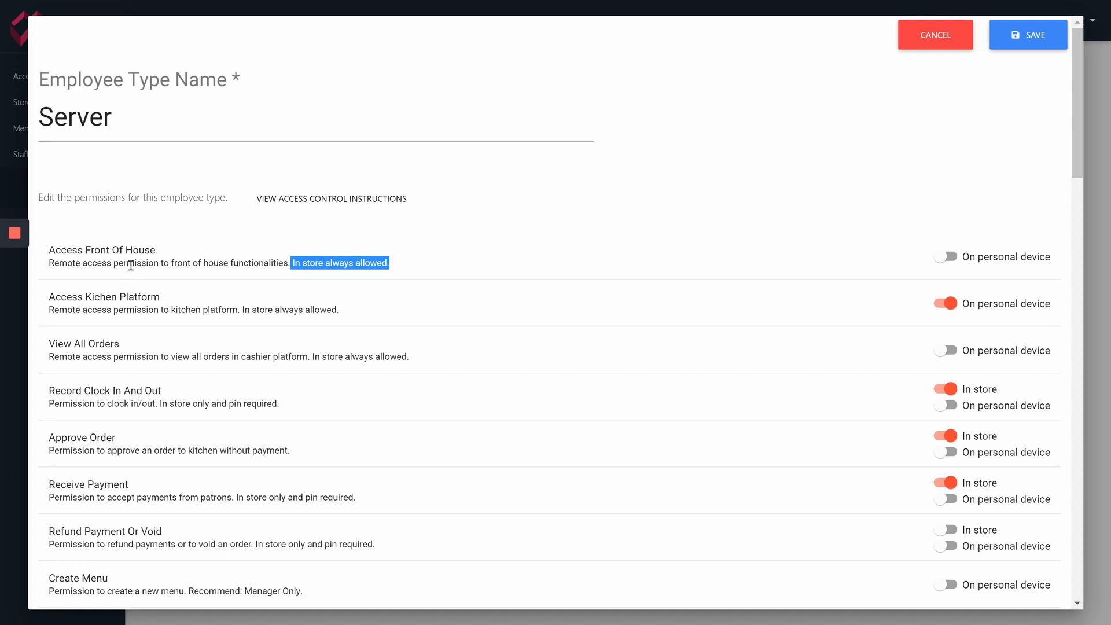
pyautogui.click(951, 259)
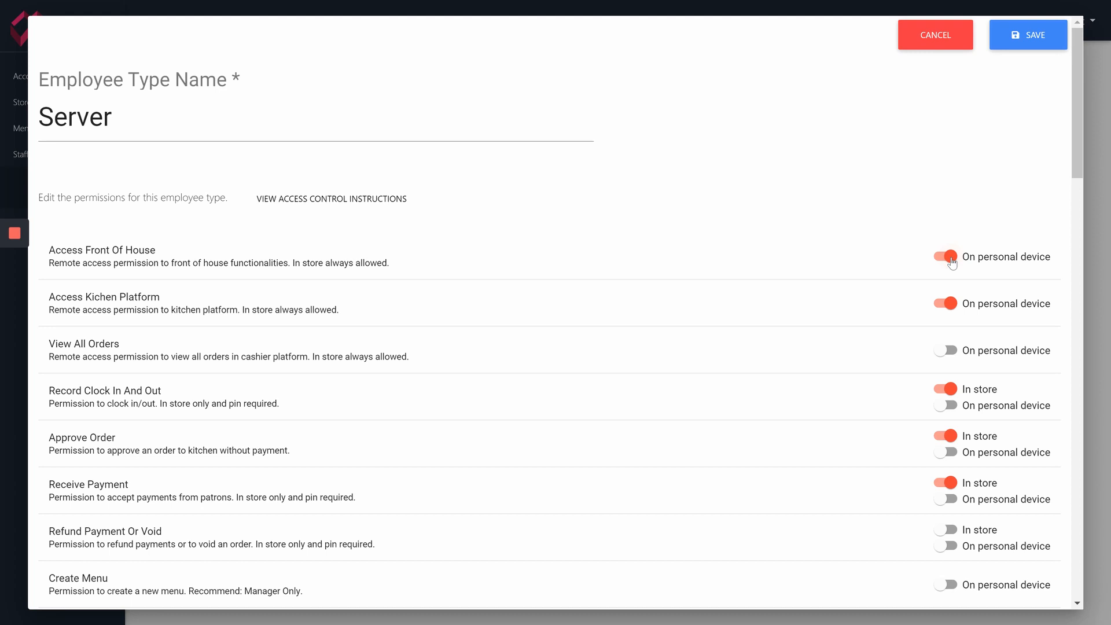
pyautogui.click(950, 259)
pyautogui.scroll(-2, 307, 405)
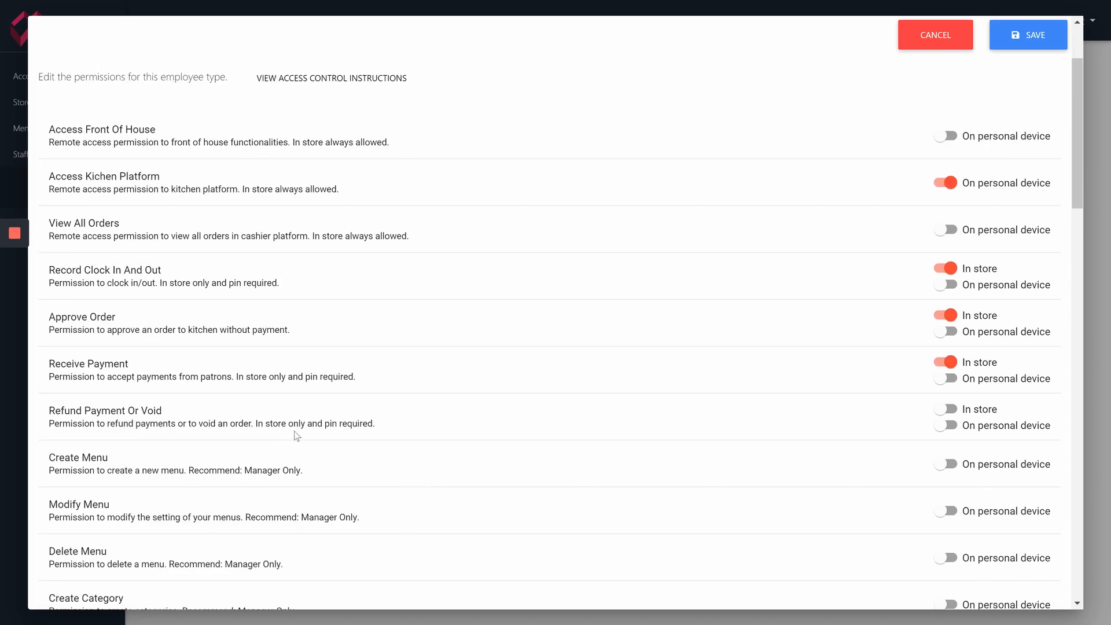
pyautogui.scroll(-2, 293, 442)
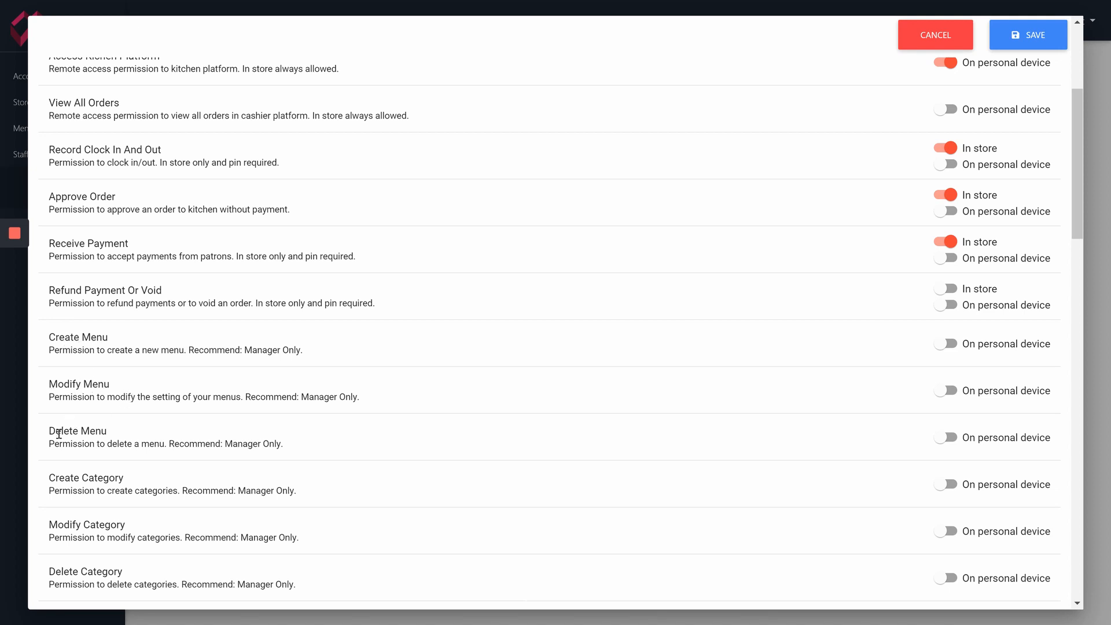
pyautogui.scroll(-1, 251, 444)
pyautogui.scroll(-6, 251, 444)
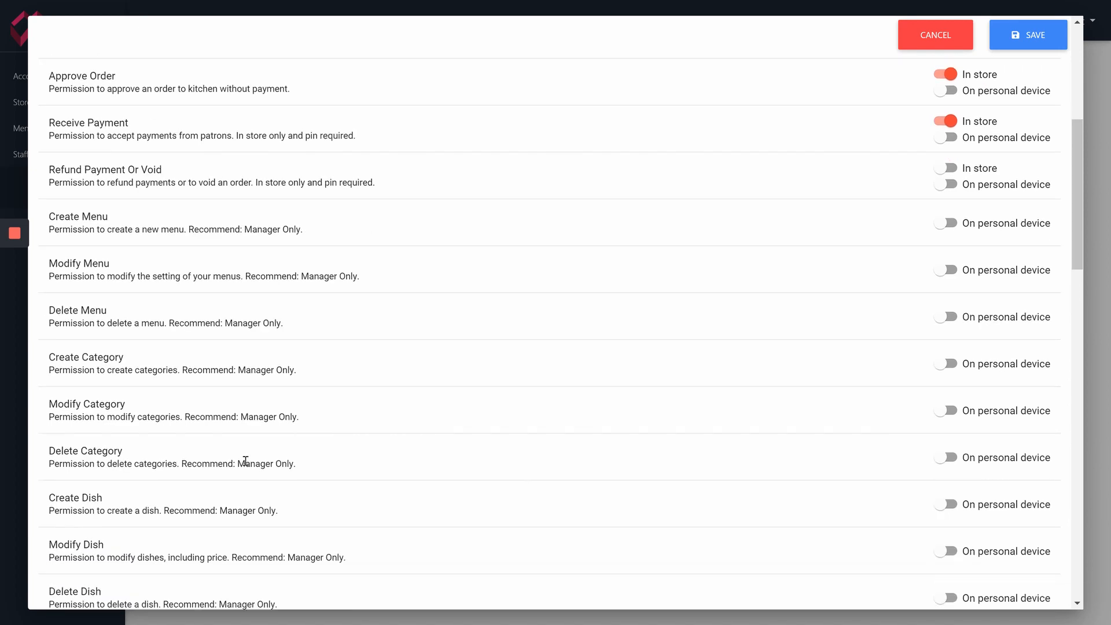
pyautogui.scroll(-6, 248, 473)
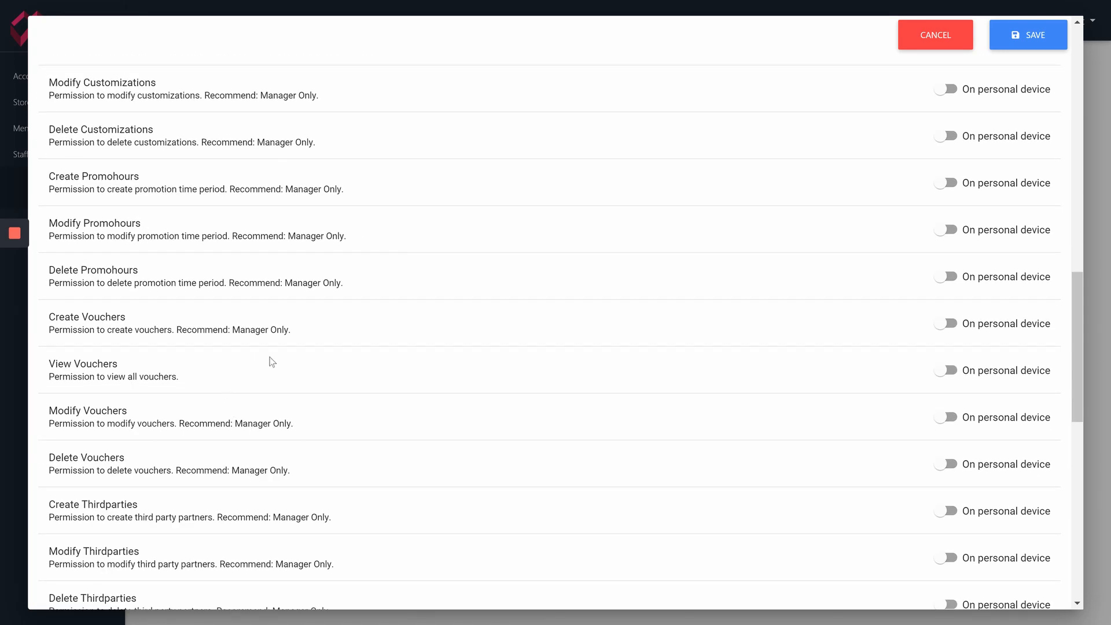
pyautogui.scroll(-2, 342, 381)
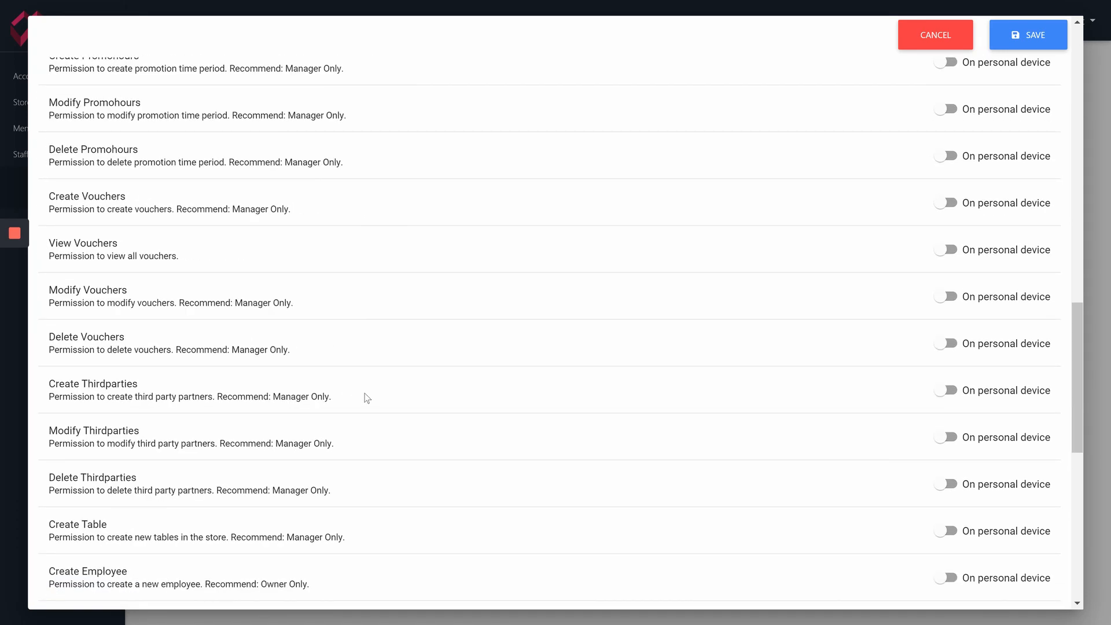
pyautogui.scroll(-2, 366, 403)
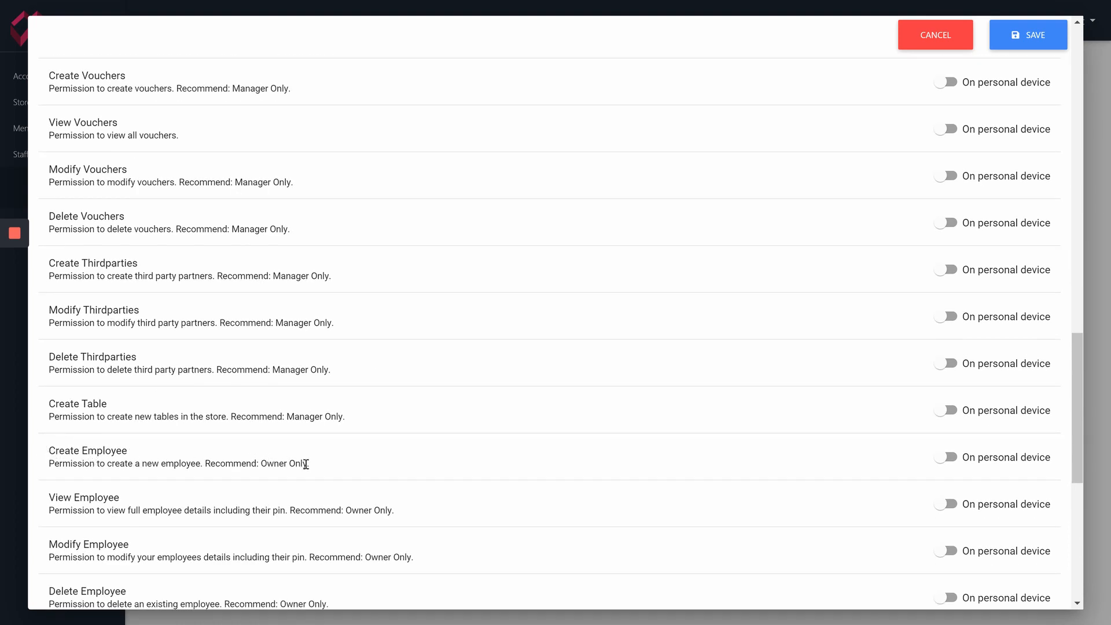
pyautogui.moveTo(310, 465); pyautogui.dragTo(246, 464)
pyautogui.moveTo(74, 454); pyautogui.dragTo(65, 454)
pyautogui.click(132, 455)
pyautogui.scroll(-2, 400, 515)
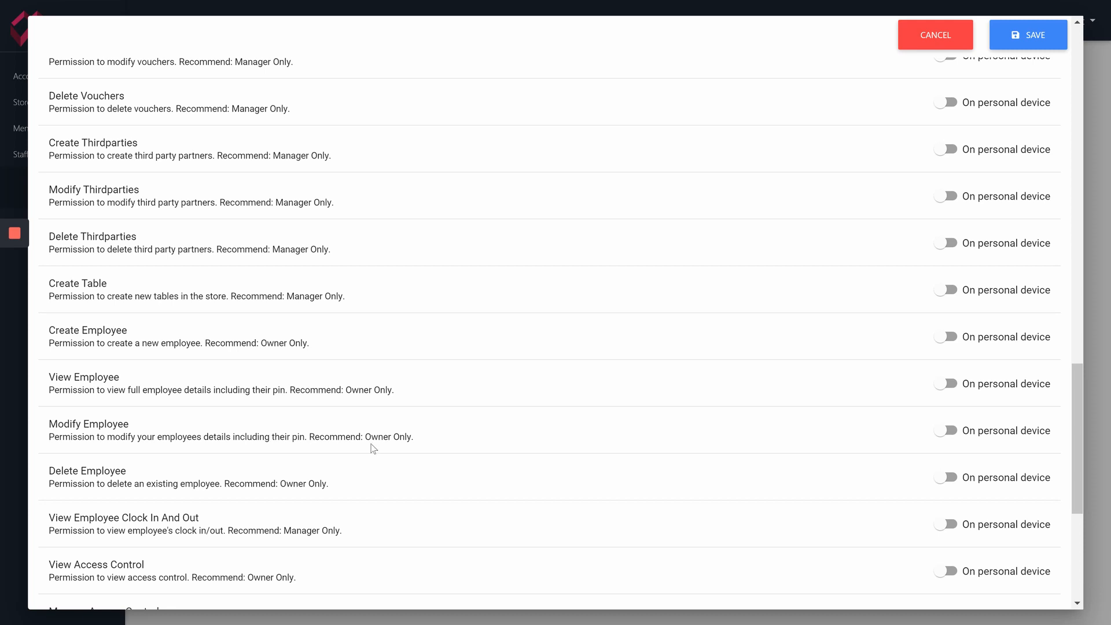
pyautogui.scroll(-6, 375, 451)
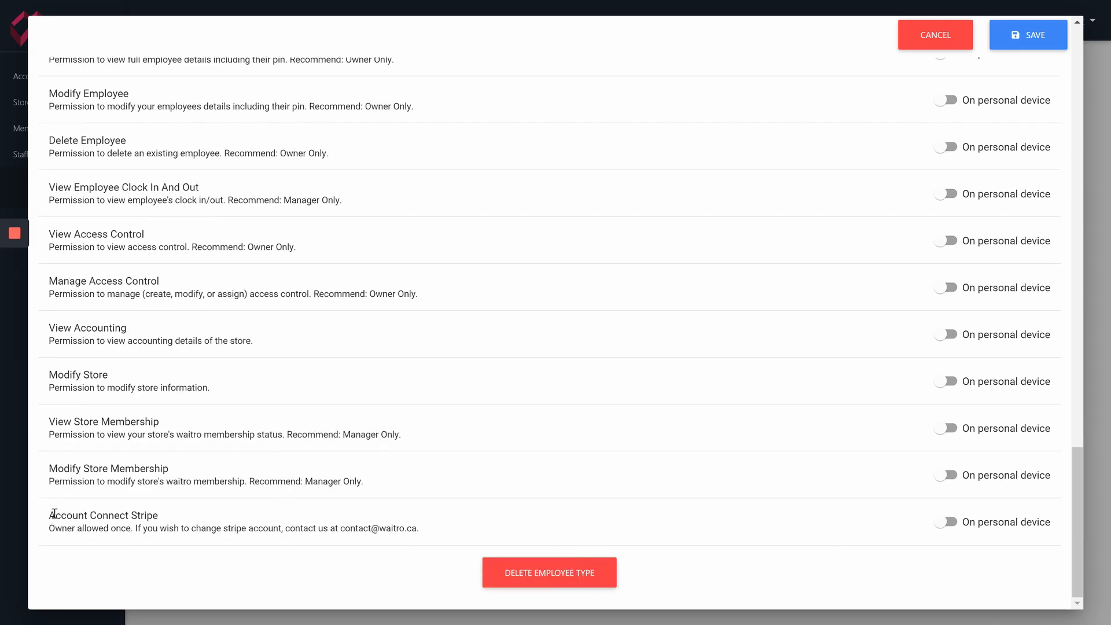
pyautogui.tripleClick(49, 515)
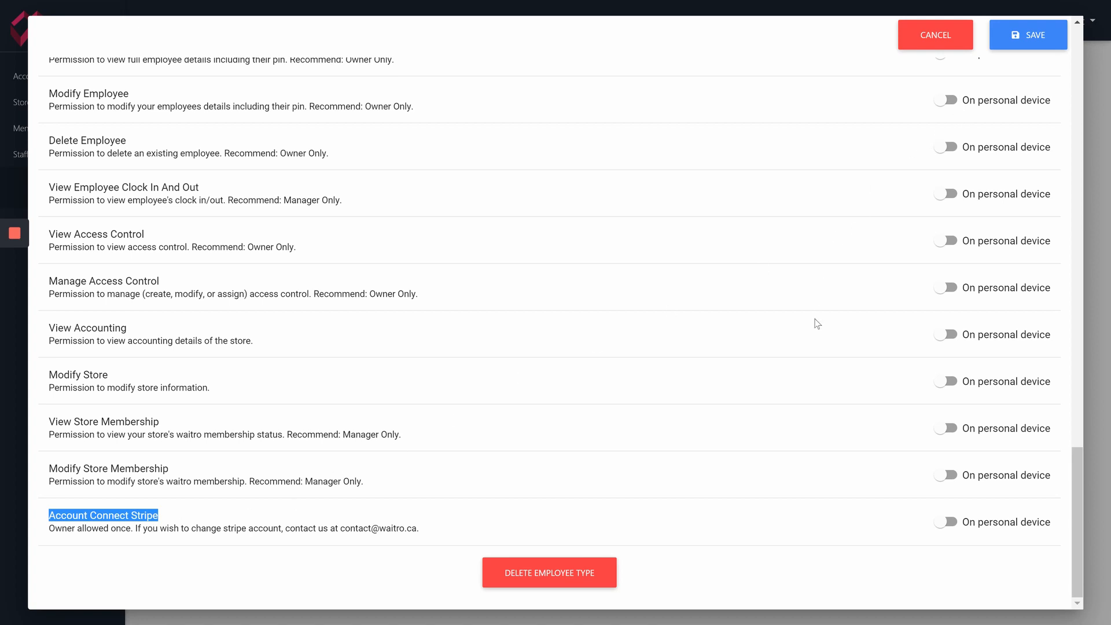
pyautogui.scroll(2, 817, 323)
pyautogui.scroll(20, 816, 323)
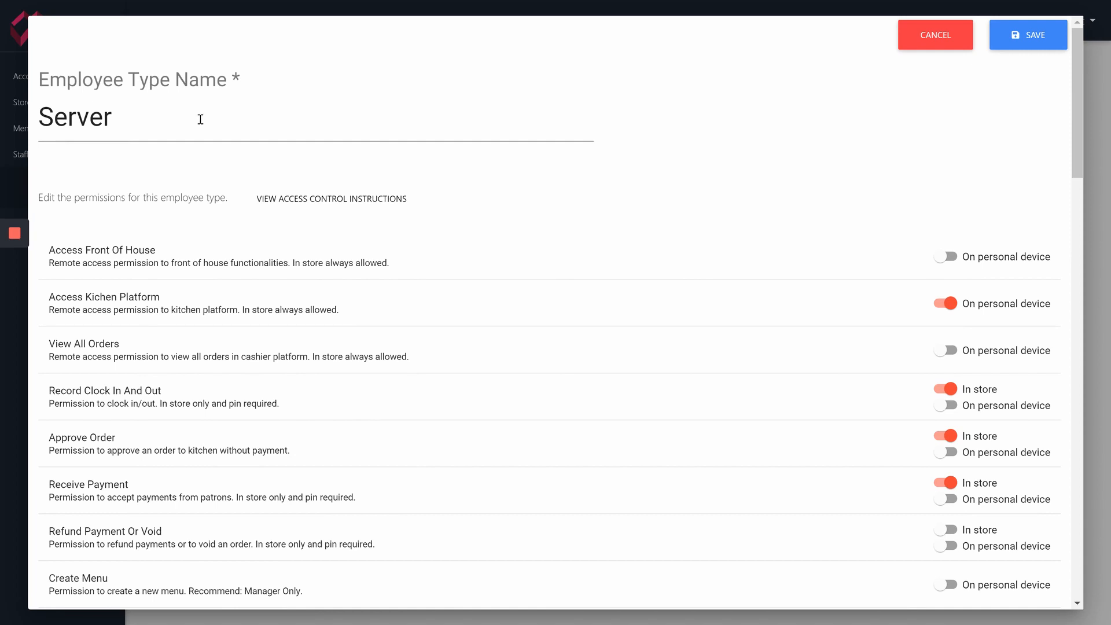
# Save the Server type's permissions, acknowledge the confirmation, and go to the Employees page
pyautogui.click(1041, 46)
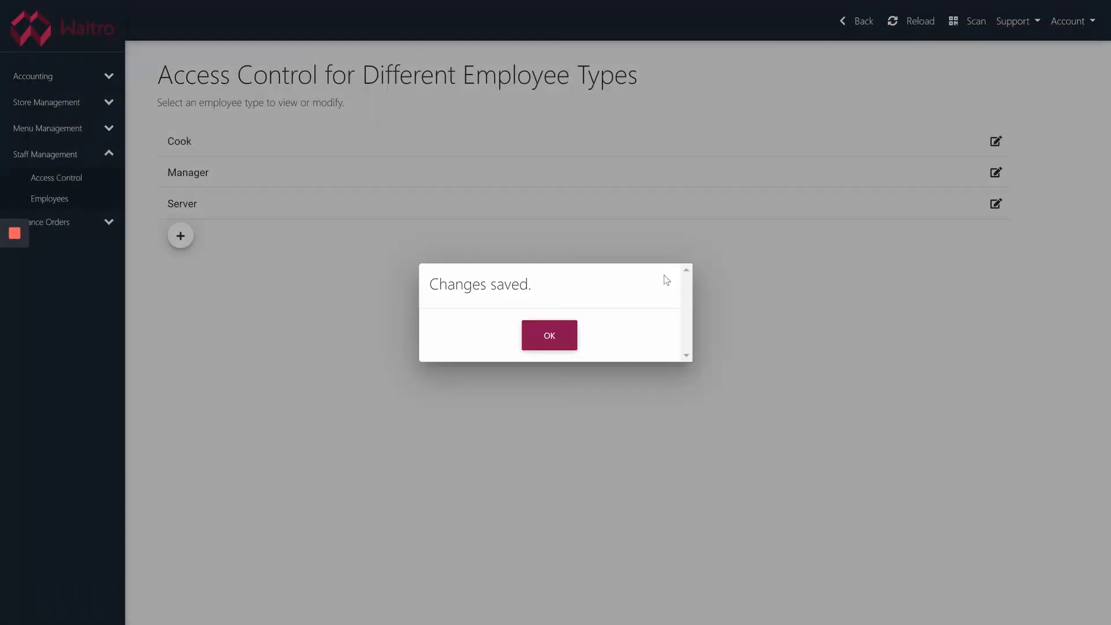
pyautogui.click(541, 333)
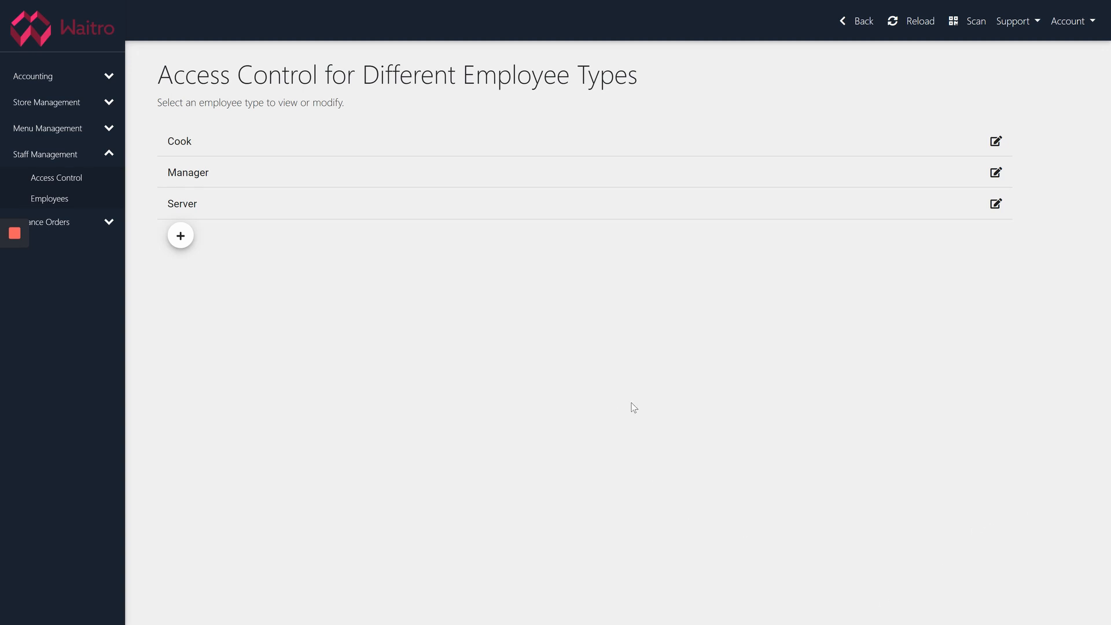
pyautogui.click(69, 199)
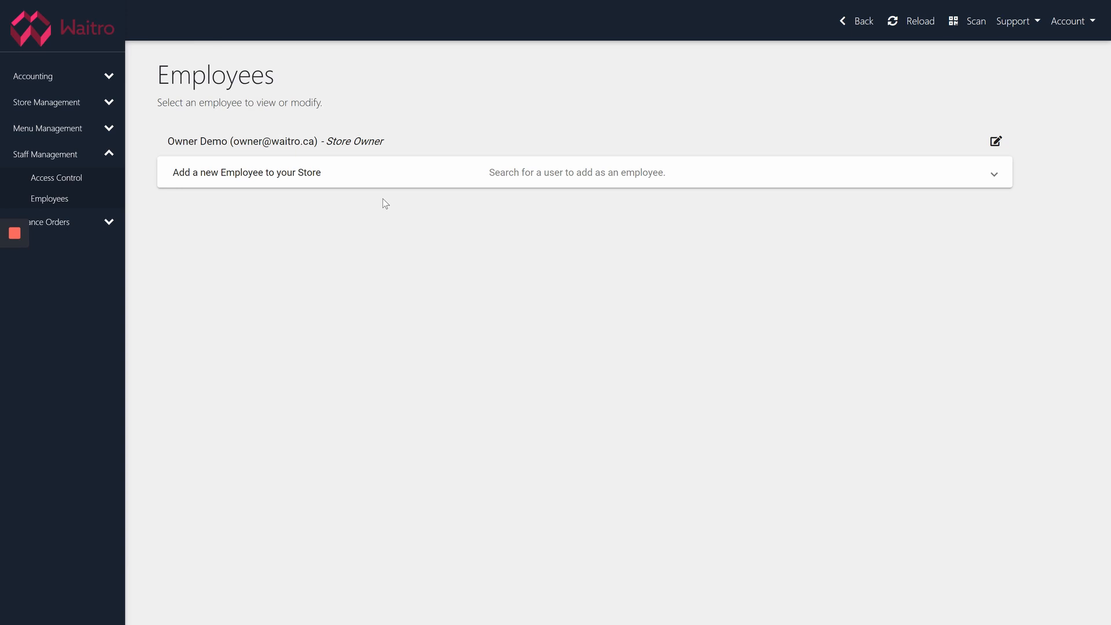
# Add the server user as a new store employee by searching its e-mail username
pyautogui.click(288, 174)
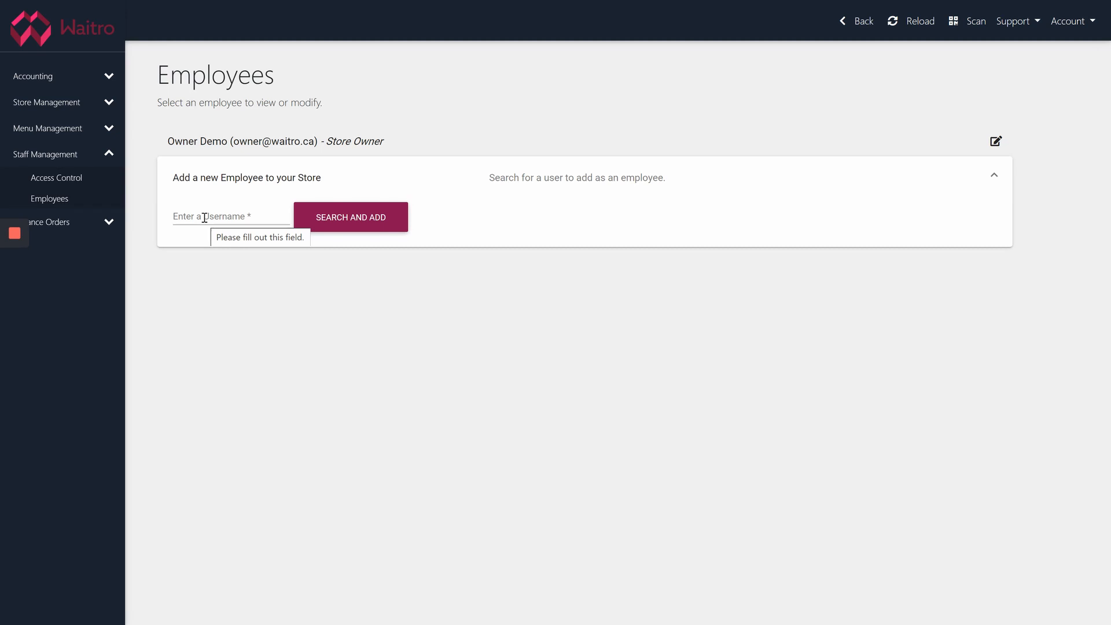
pyautogui.click(204, 217)
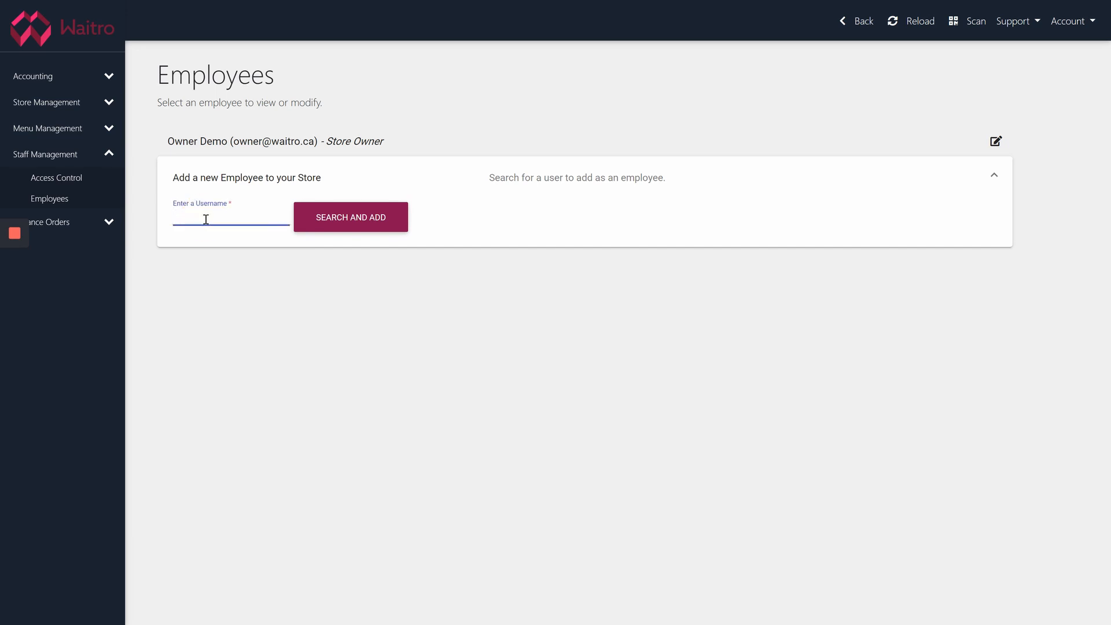
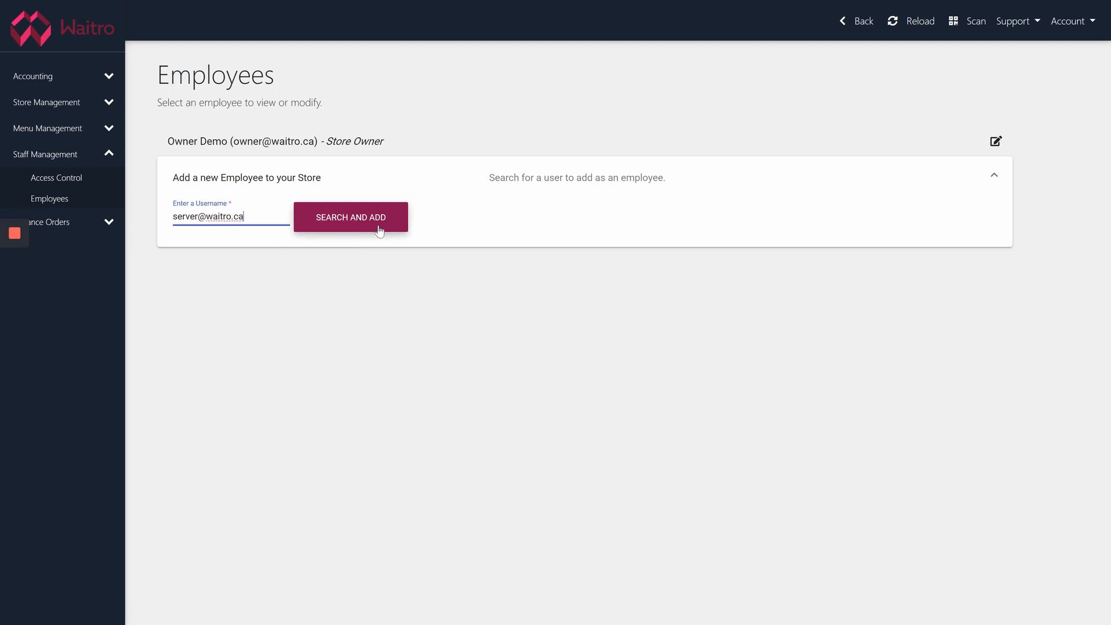
pyautogui.click(379, 231)
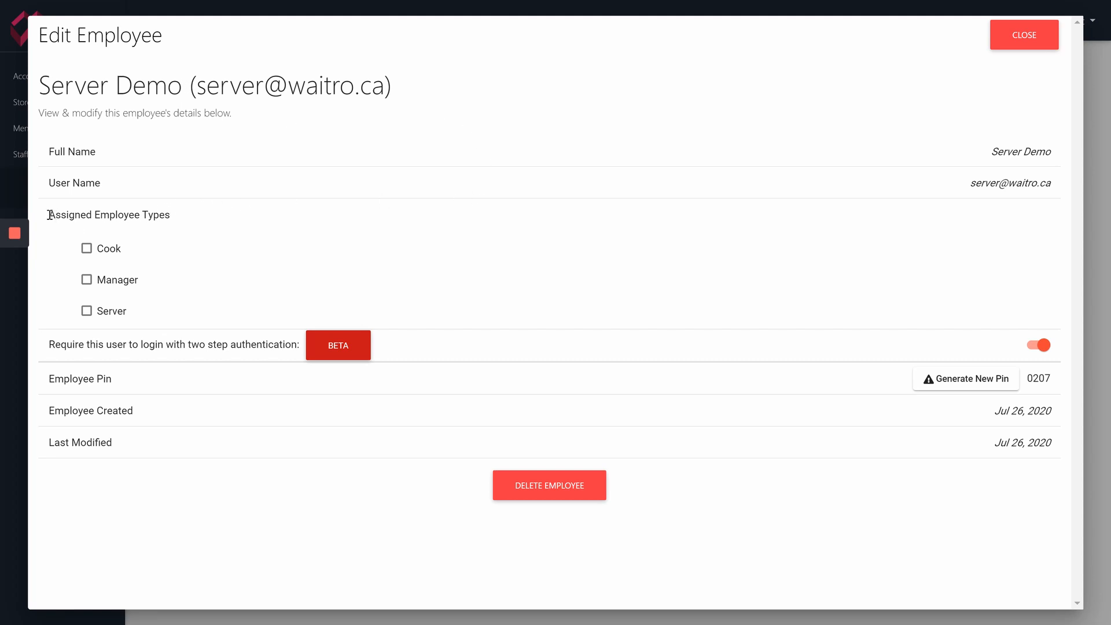
# Tick the Server employee type for the new employee and save the record
pyautogui.moveTo(50, 215); pyautogui.dragTo(188, 225)
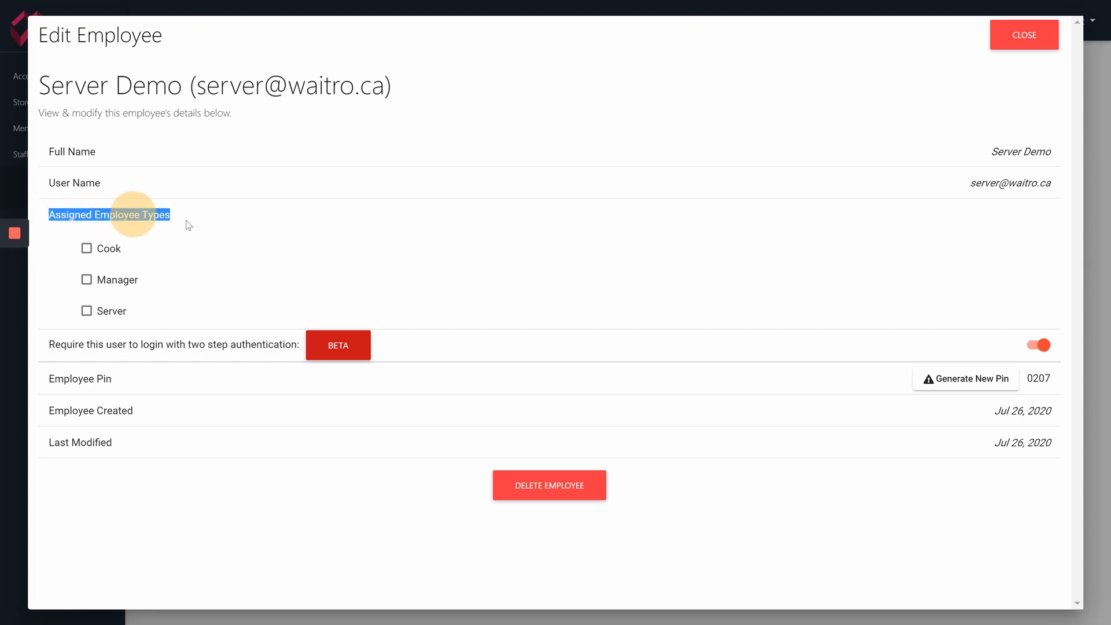
pyautogui.click(192, 224)
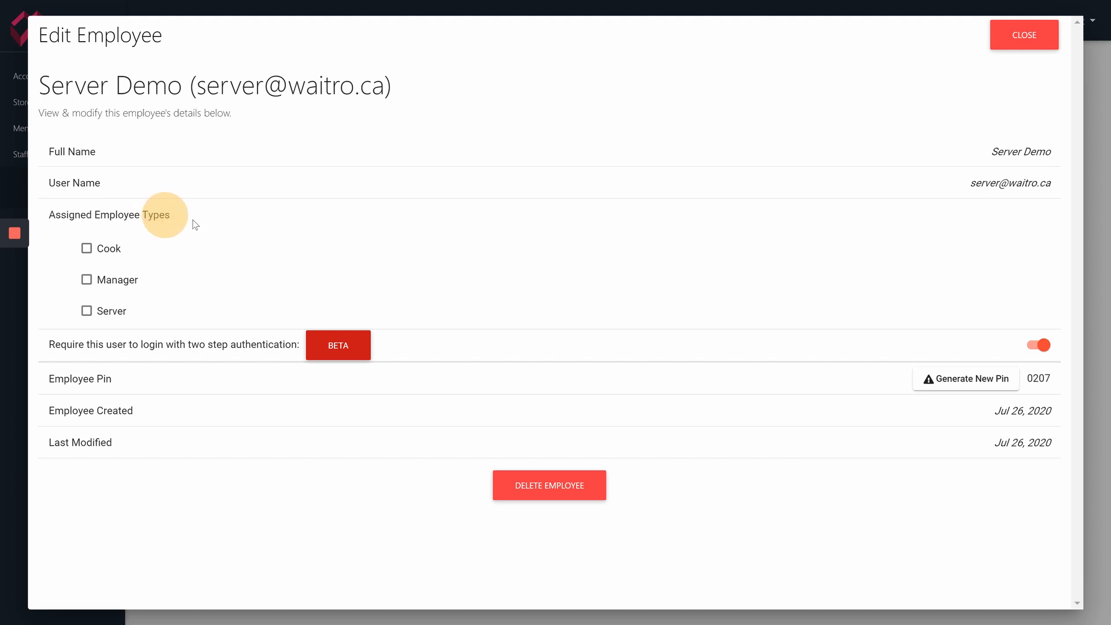
pyautogui.click(87, 311)
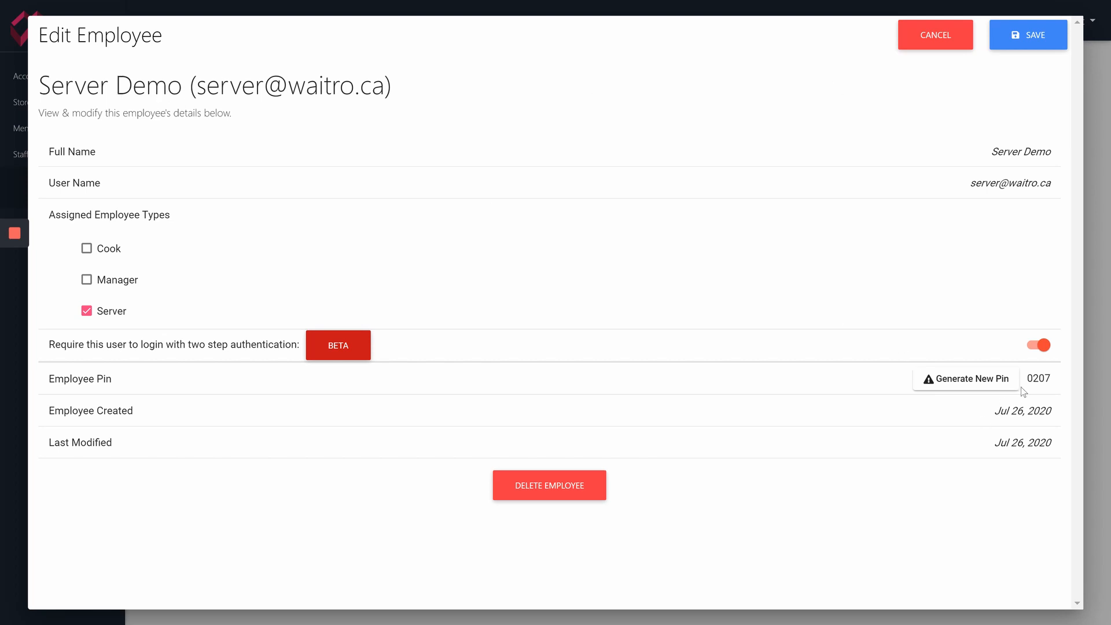
pyautogui.doubleClick(1036, 379)
pyautogui.click(1031, 45)
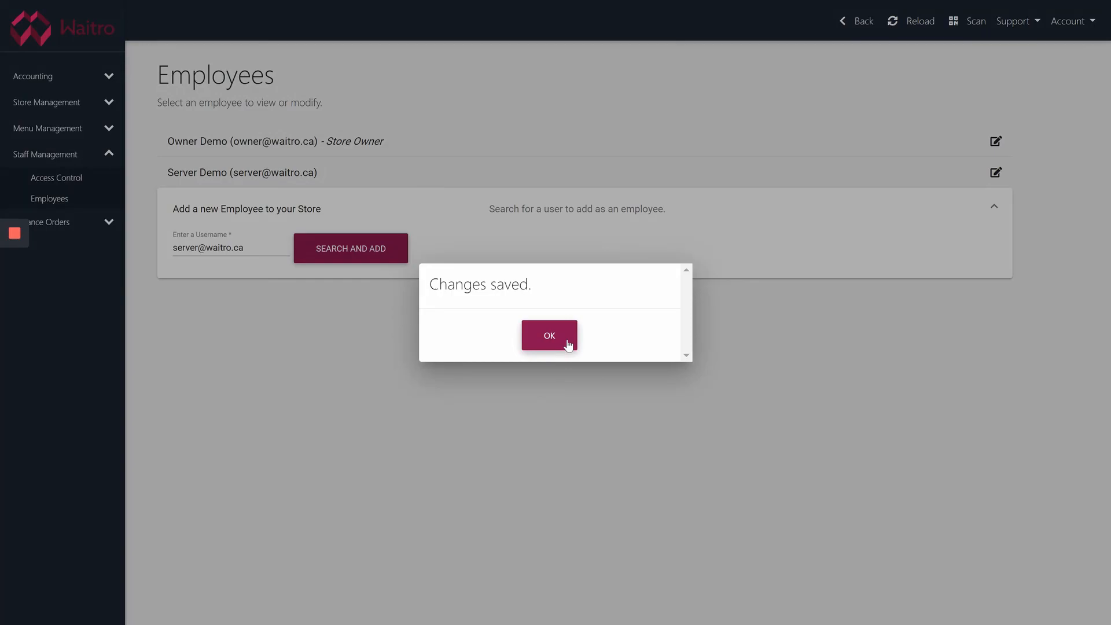
# Acknowledge the save confirmation and log out of the current account
pyautogui.click(567, 343)
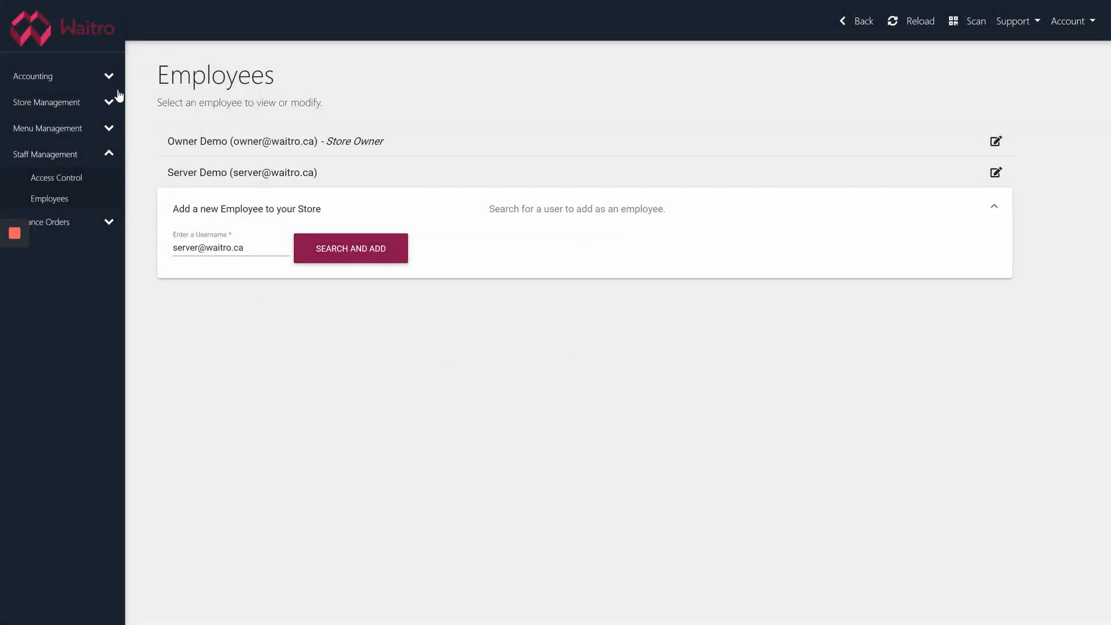
pyautogui.click(84, 39)
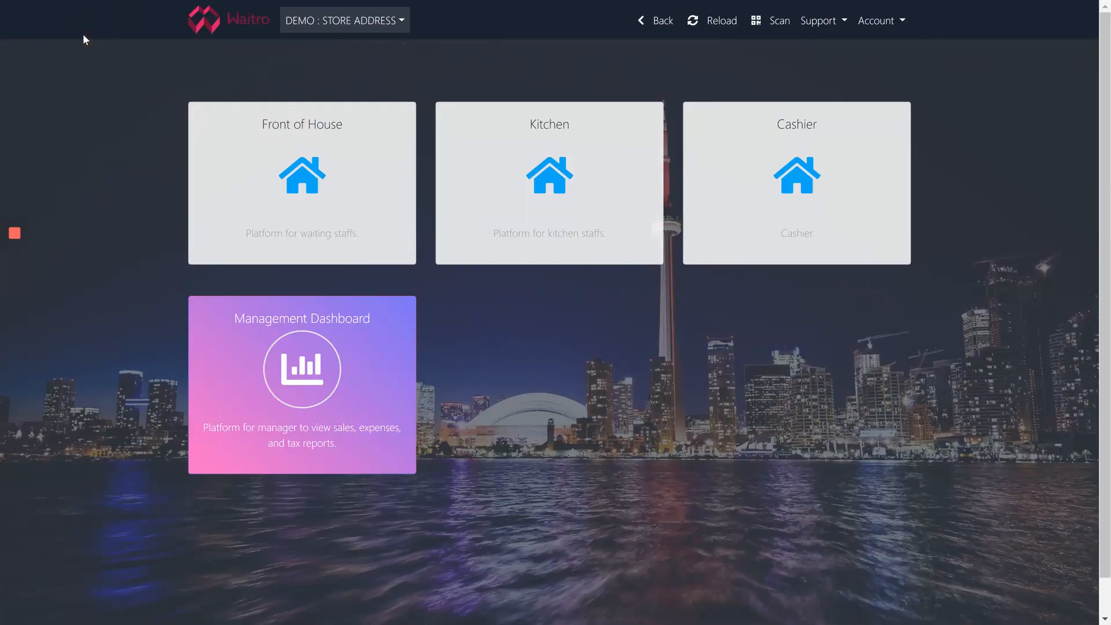
pyautogui.click(876, 23)
pyautogui.click(865, 104)
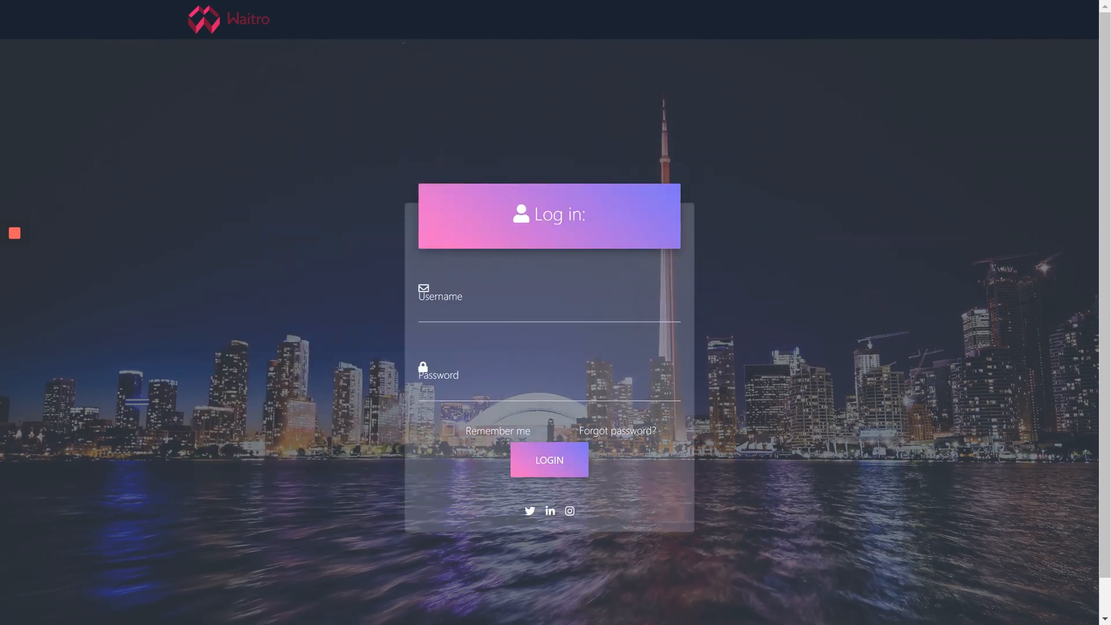
# Sign in with the POS account's username and password
pyautogui.click(514, 314)
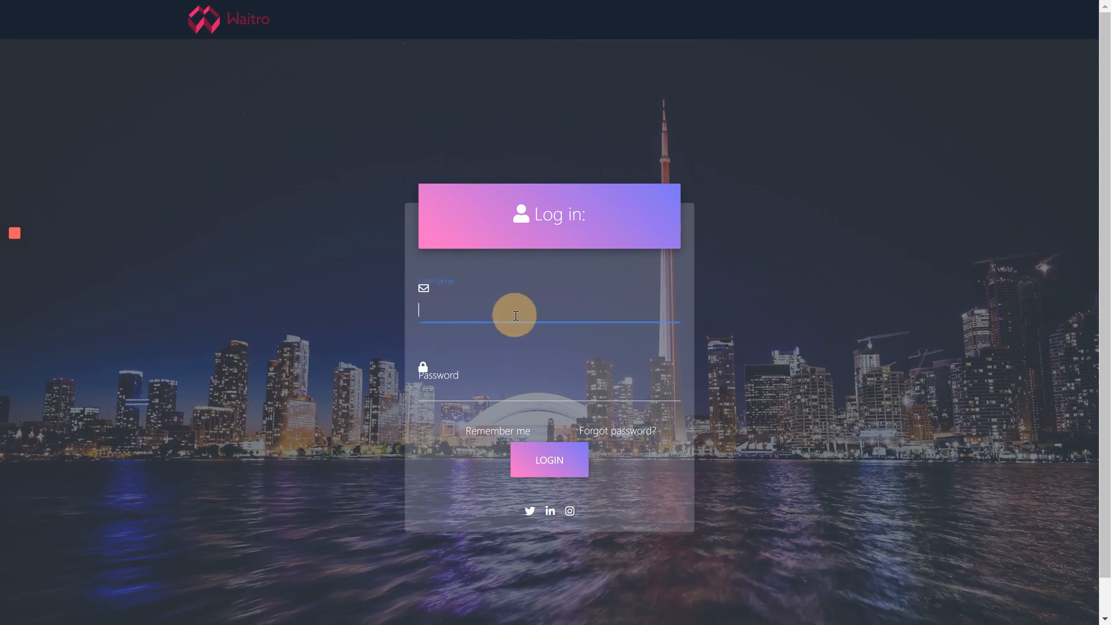
pyautogui.write('posaccount')
pyautogui.press('Tab')
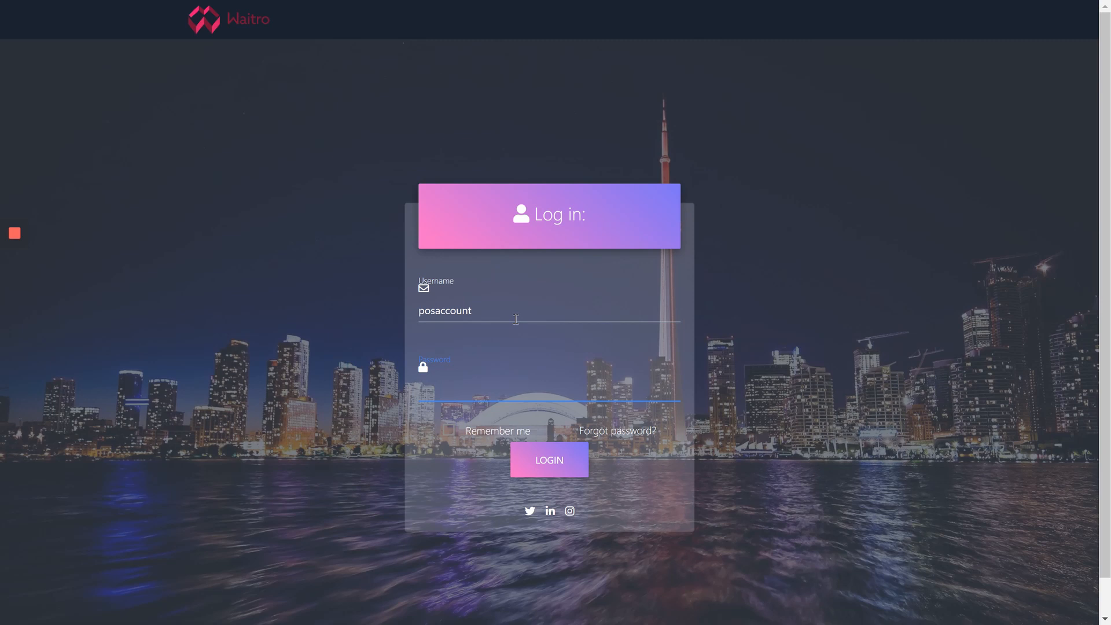
pyautogui.write('••••••')
pyautogui.click(545, 458)
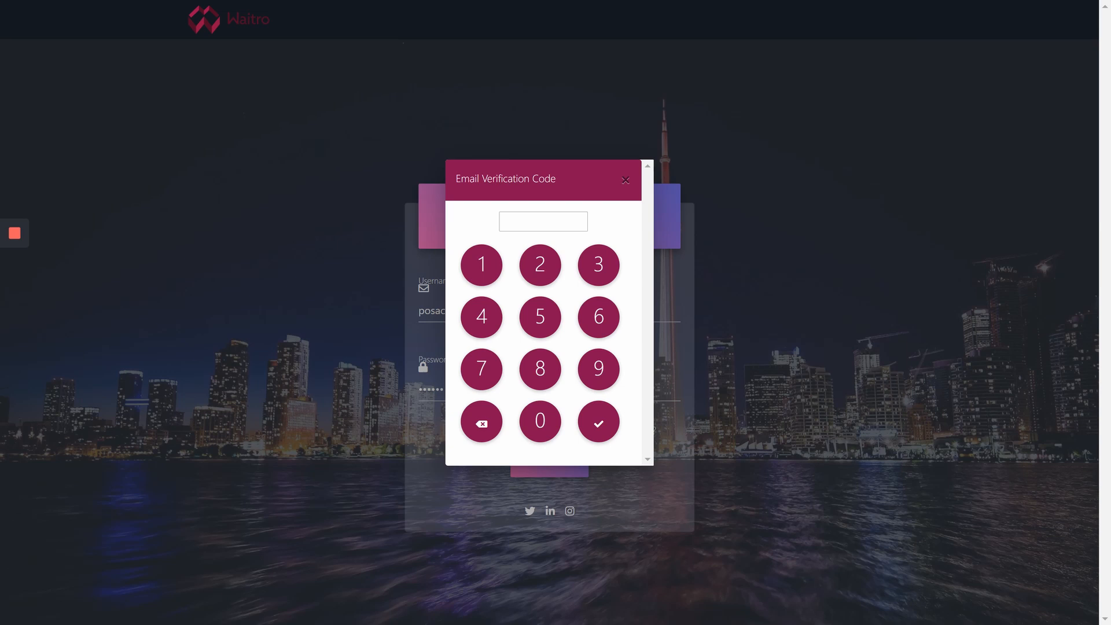
# Enter the six-digit email verification code on the on-screen keypad
pyautogui.click(477, 273)
pyautogui.click(540, 421)
pyautogui.click(603, 315)
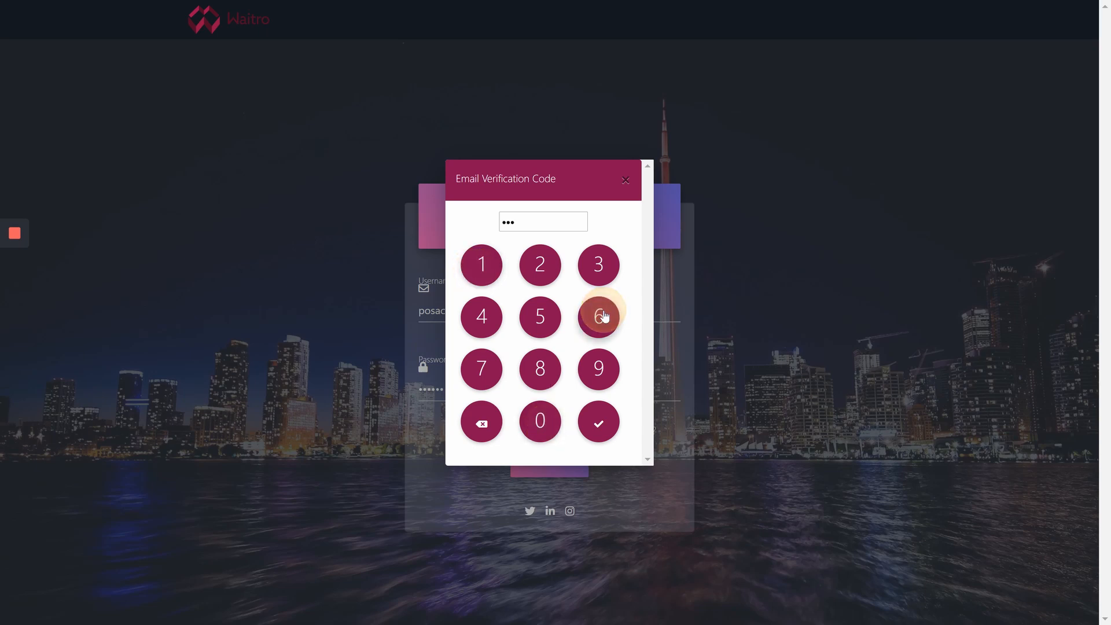
pyautogui.click(544, 276)
pyautogui.click(485, 317)
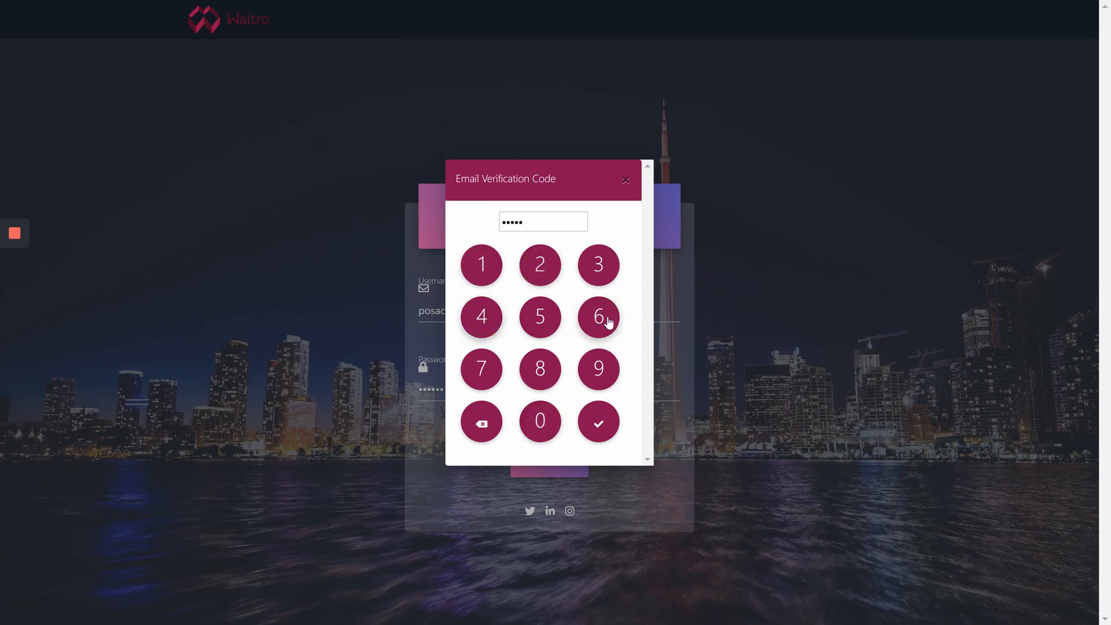
pyautogui.click(608, 322)
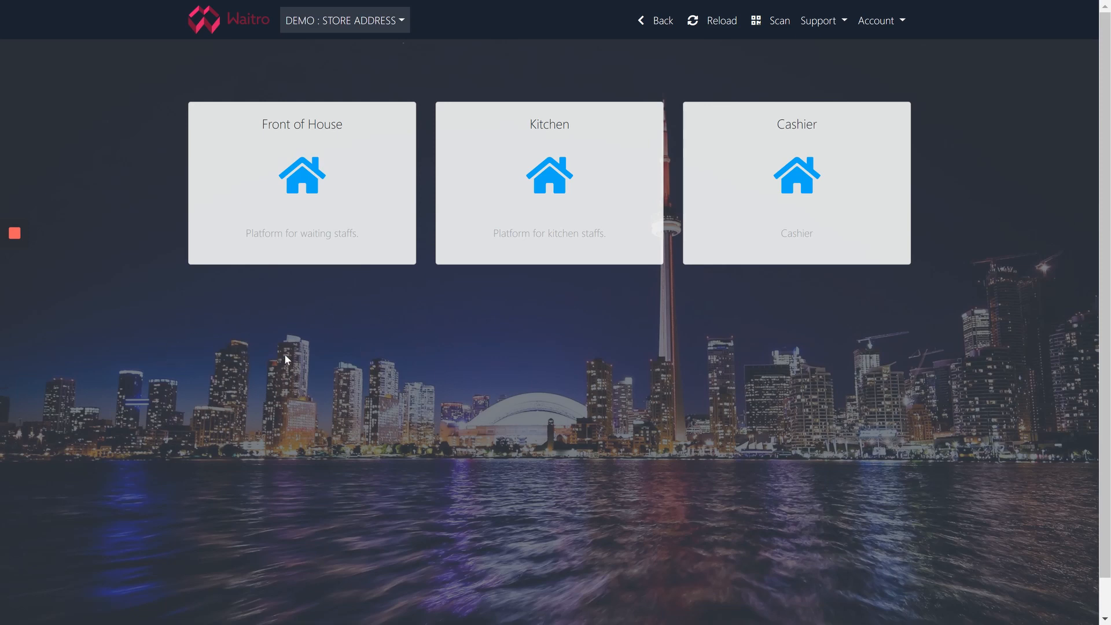
# Open Front of House, move tables 52 and 1 right and down, and save the layout
pyautogui.click(334, 215)
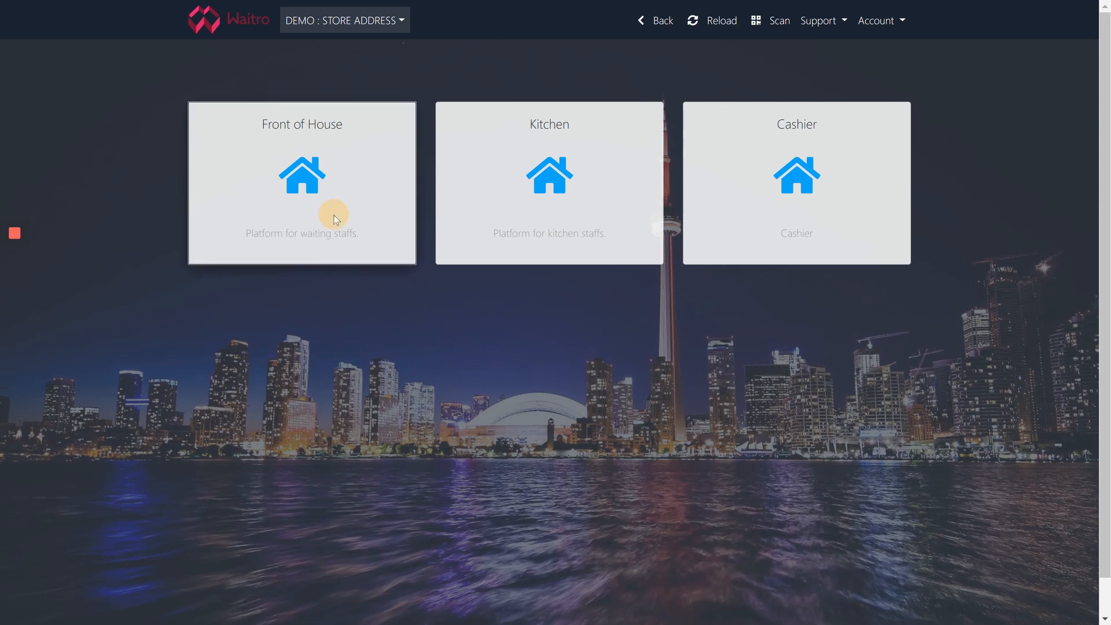
pyautogui.click(372, 245)
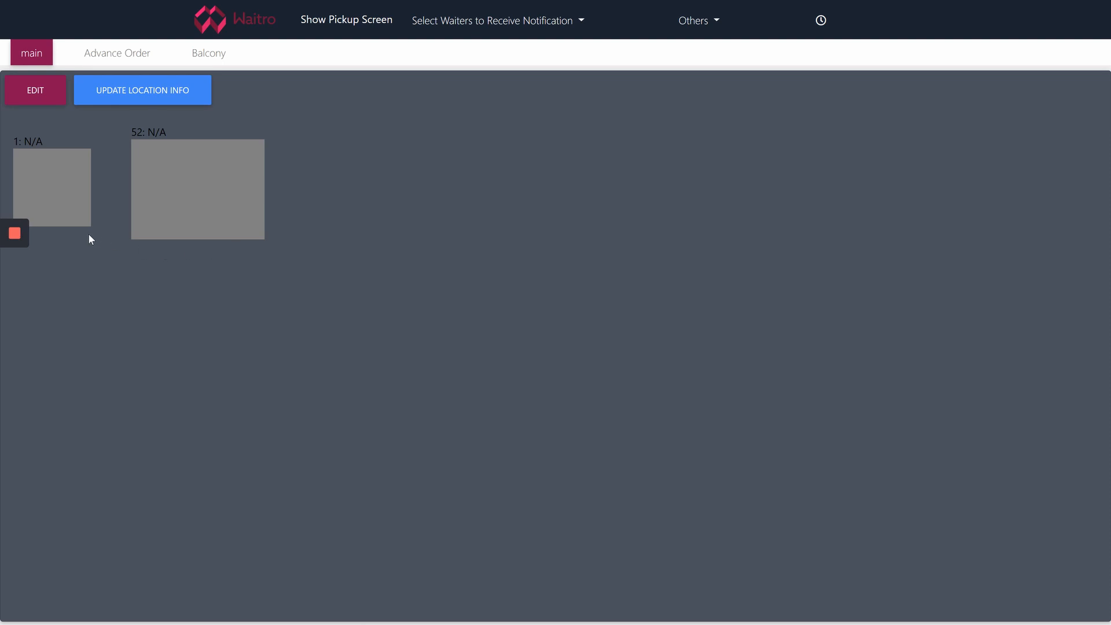
pyautogui.click(47, 103)
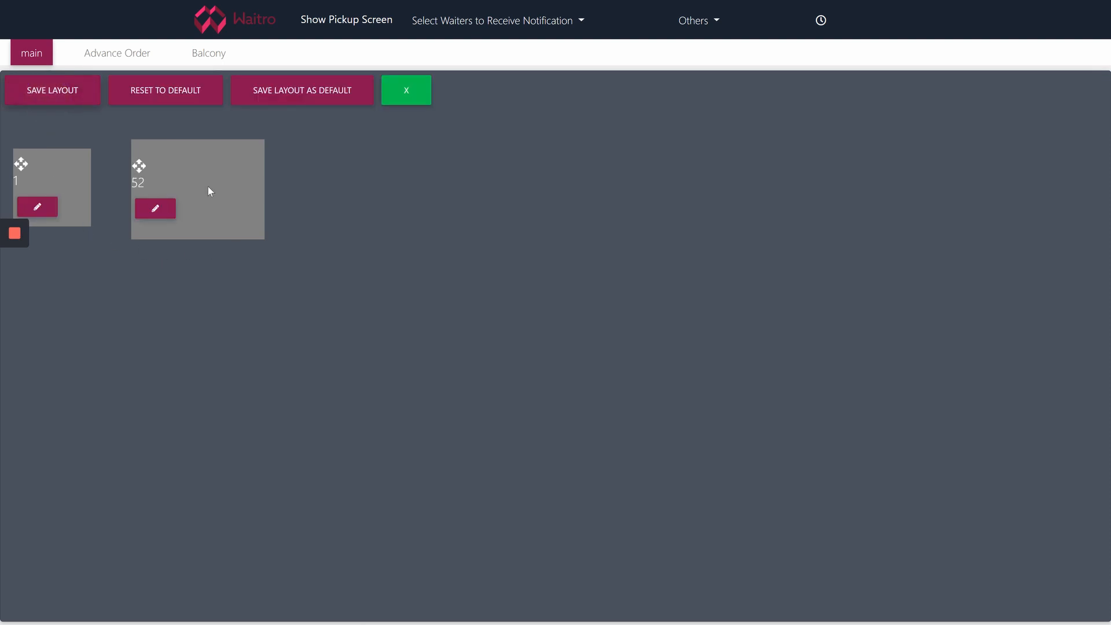
pyautogui.moveTo(215, 185); pyautogui.dragTo(328, 203)
pyautogui.moveTo(62, 182); pyautogui.dragTo(128, 192)
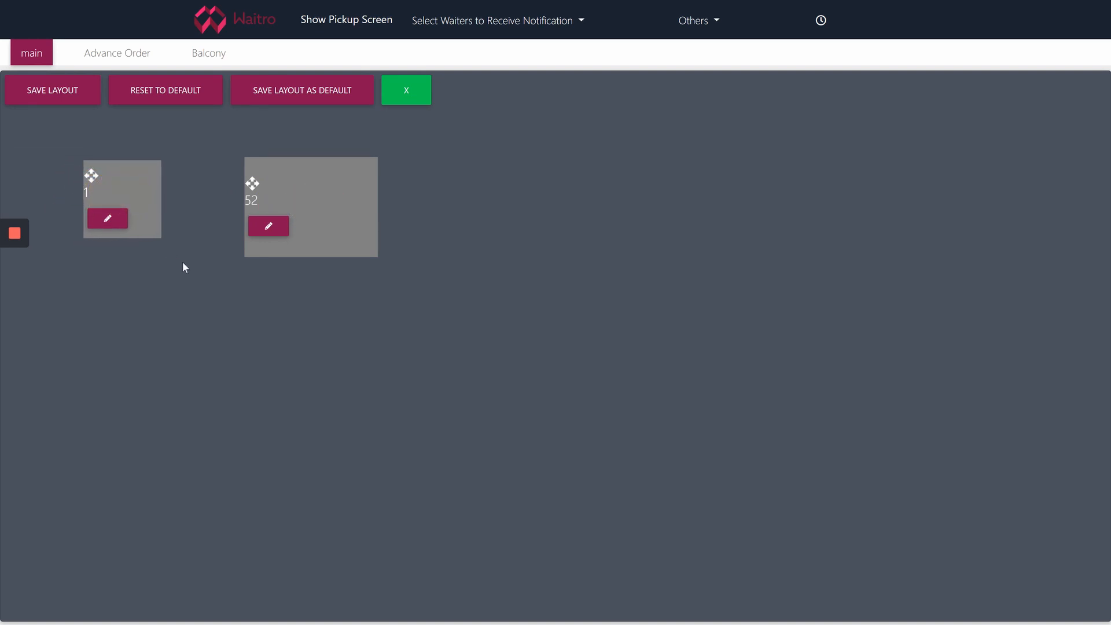
pyautogui.click(72, 99)
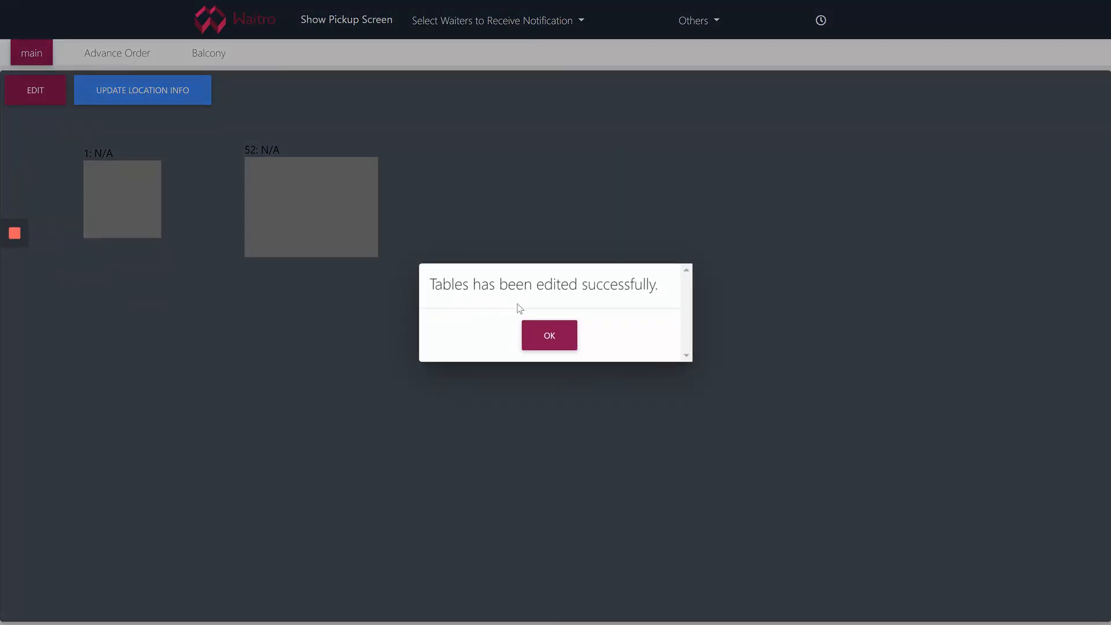
pyautogui.click(528, 328)
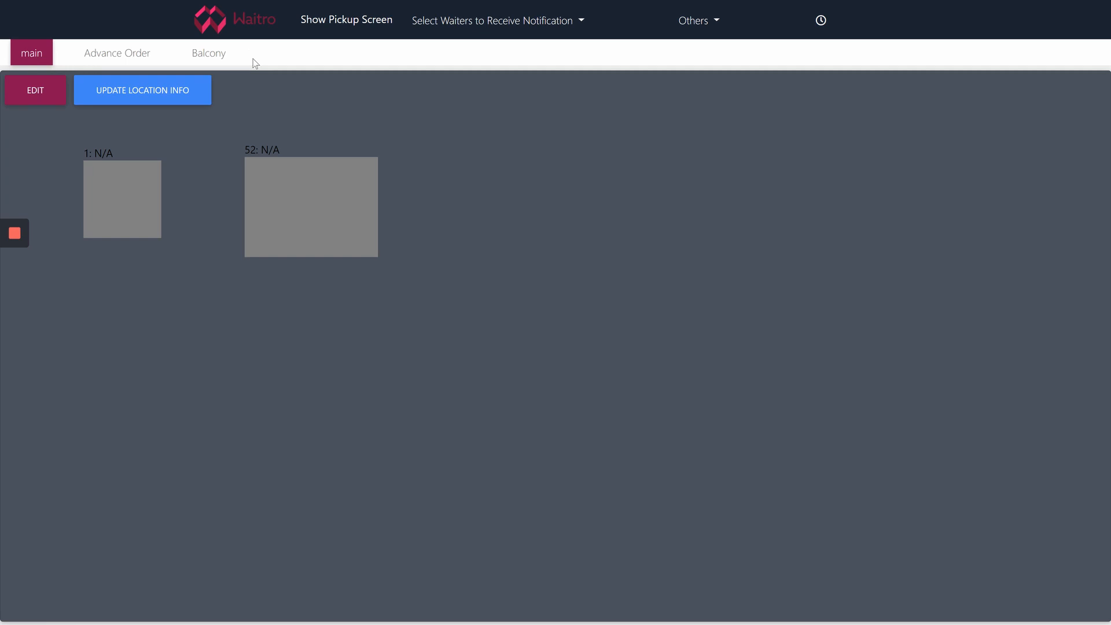
# Start Table 1 with the demo server assigned, then close the table details
pyautogui.click(140, 210)
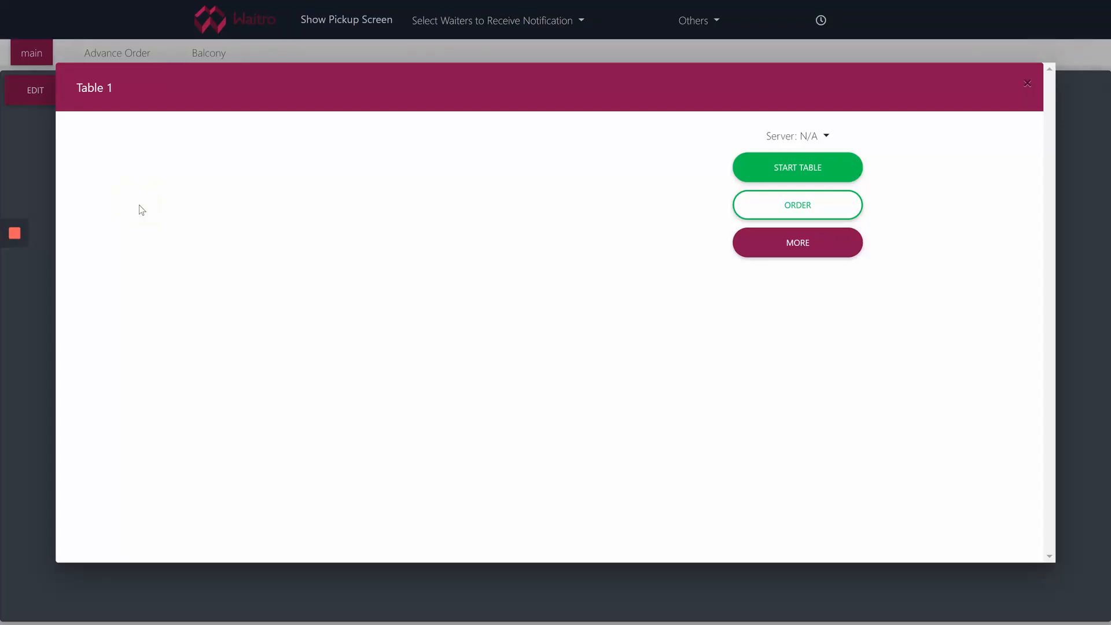
pyautogui.click(811, 137)
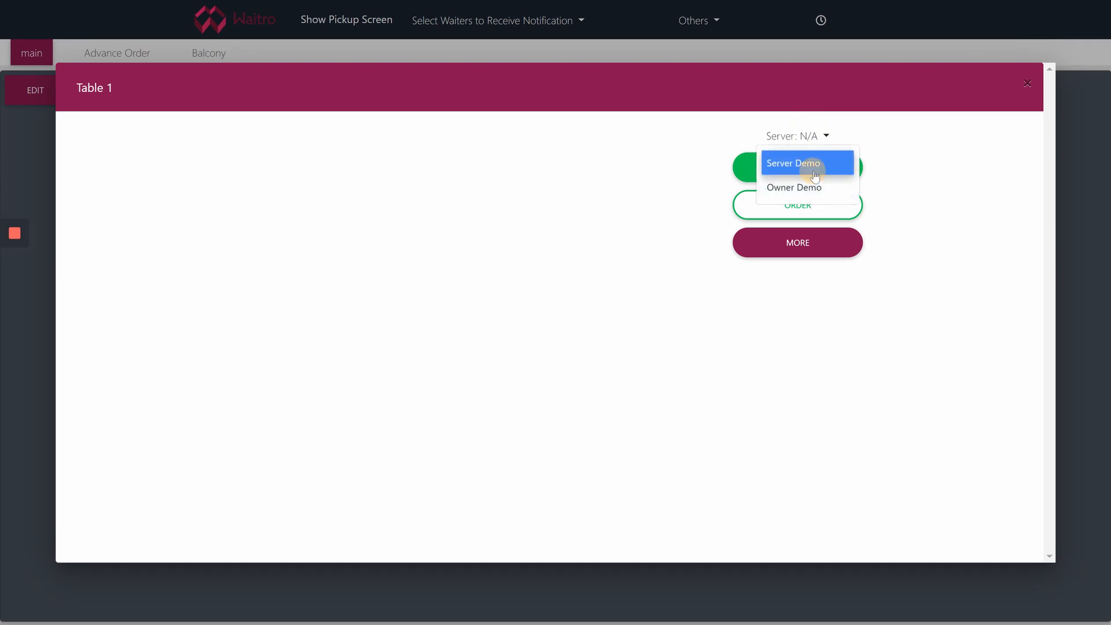
pyautogui.click(807, 164)
pyautogui.click(790, 172)
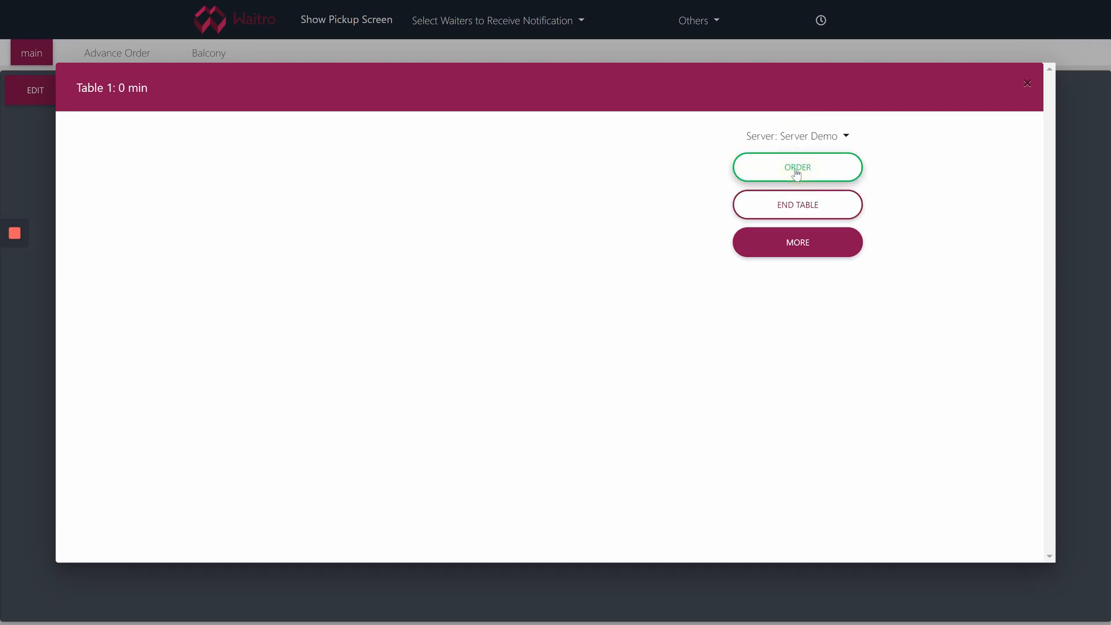
pyautogui.click(1026, 83)
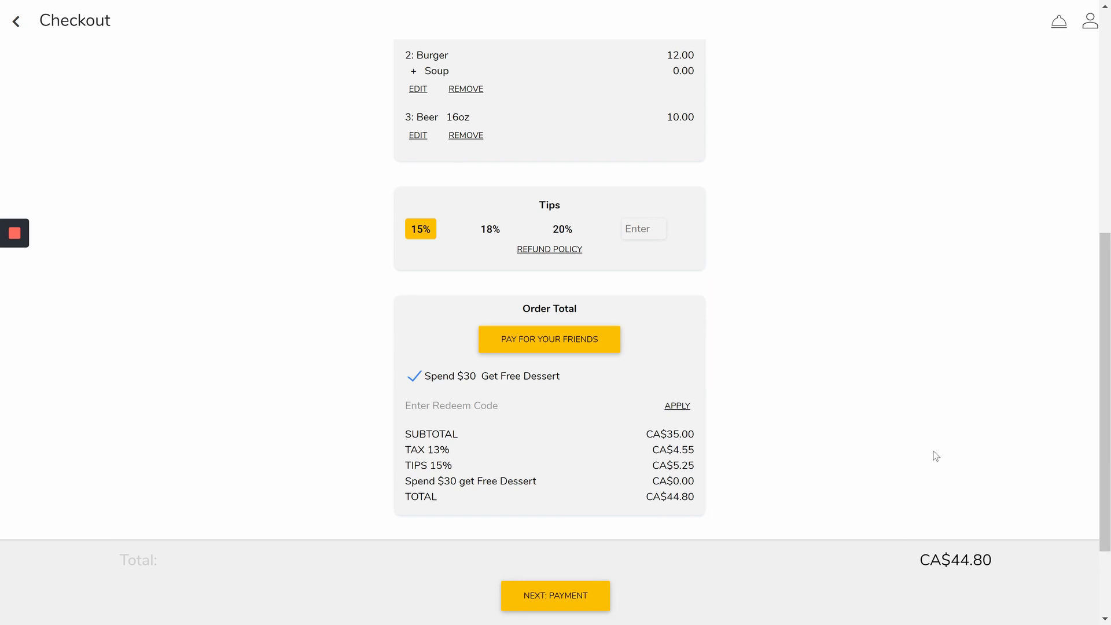
# Enter the guest's first name on the checkout order
pyautogui.scroll(5, 872, 453)
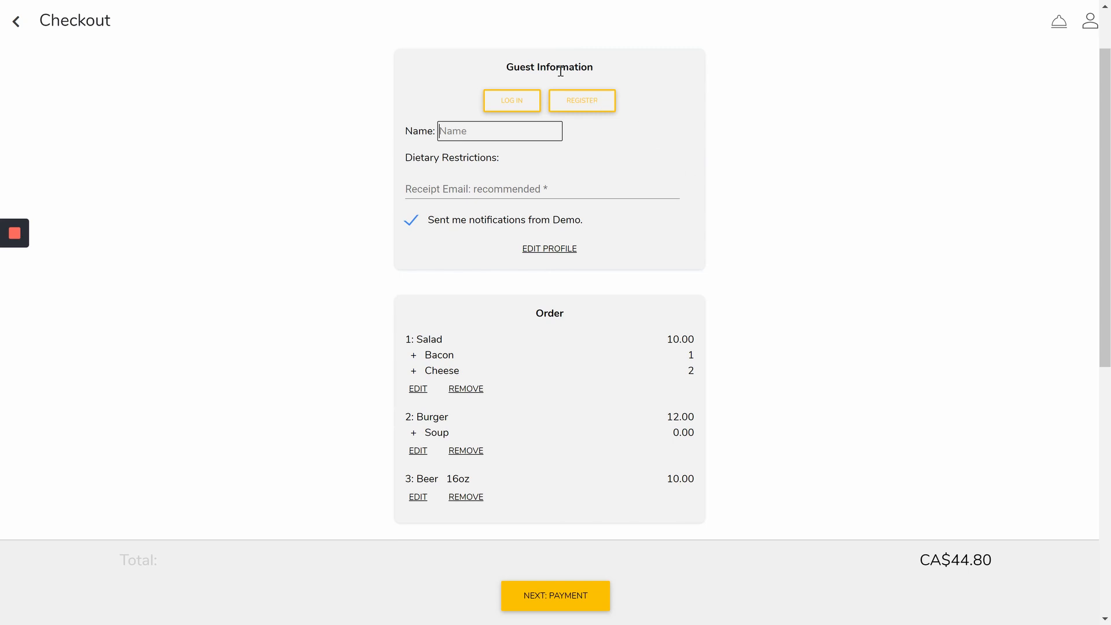
pyautogui.click(528, 136)
pyautogui.write('Sue')
pyautogui.click(603, 140)
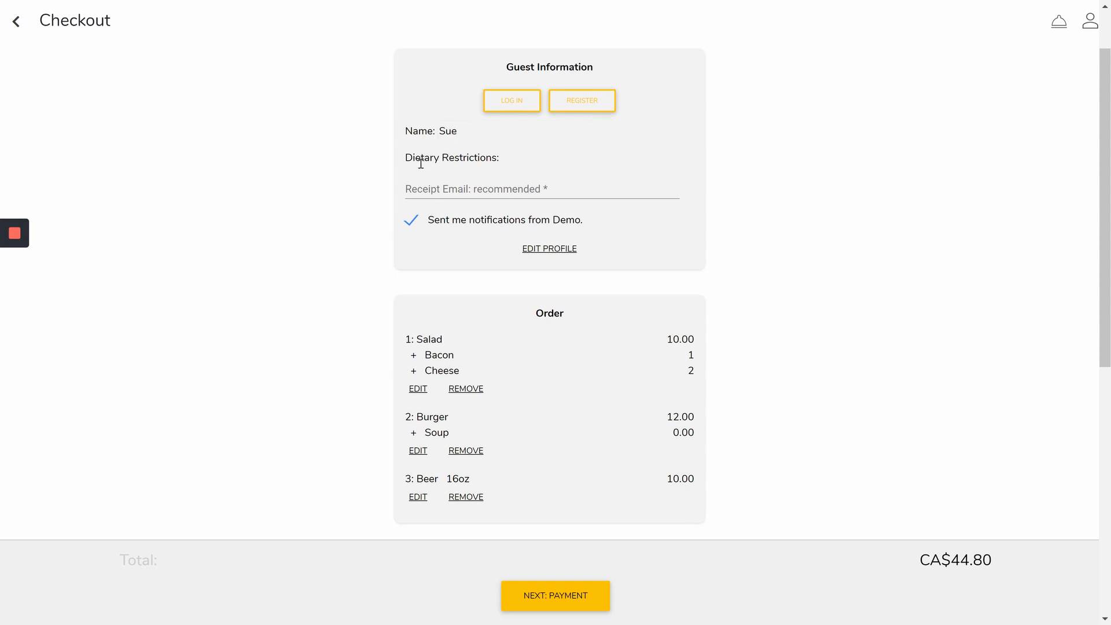
pyautogui.moveTo(405, 157); pyautogui.dragTo(504, 158)
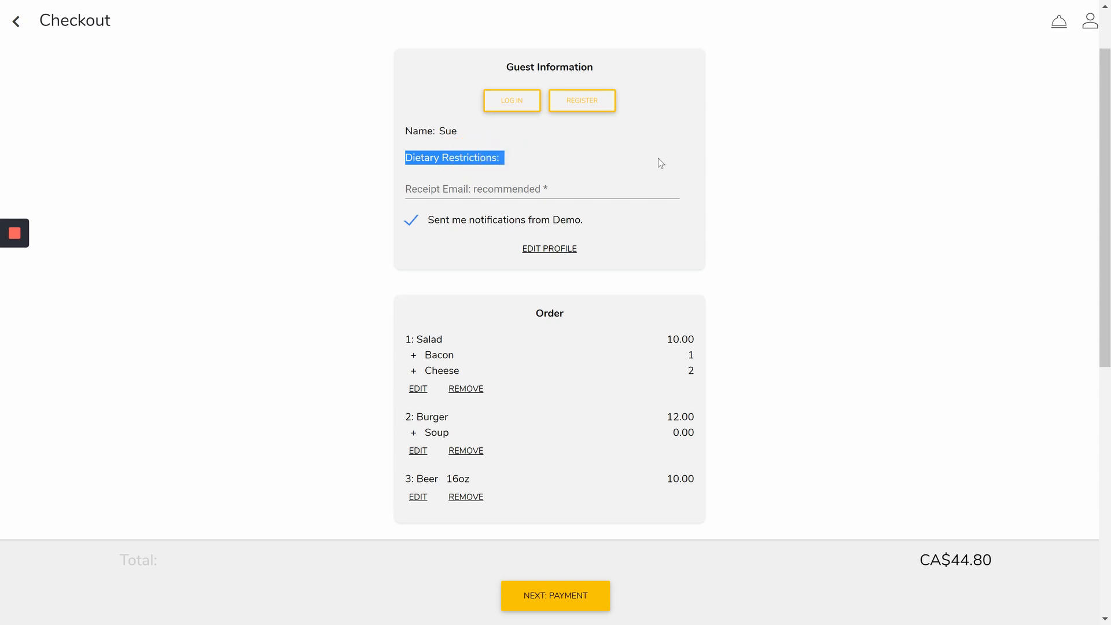
# Mark the guest profile with a Peanuts Allergy and save it
pyautogui.click(556, 250)
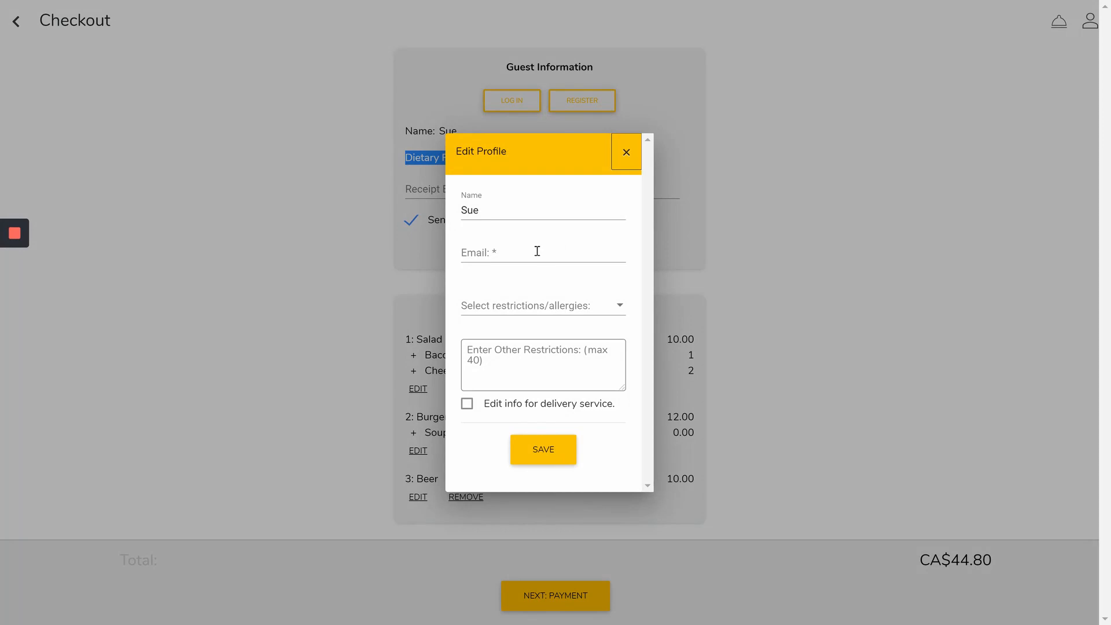
pyautogui.click(587, 307)
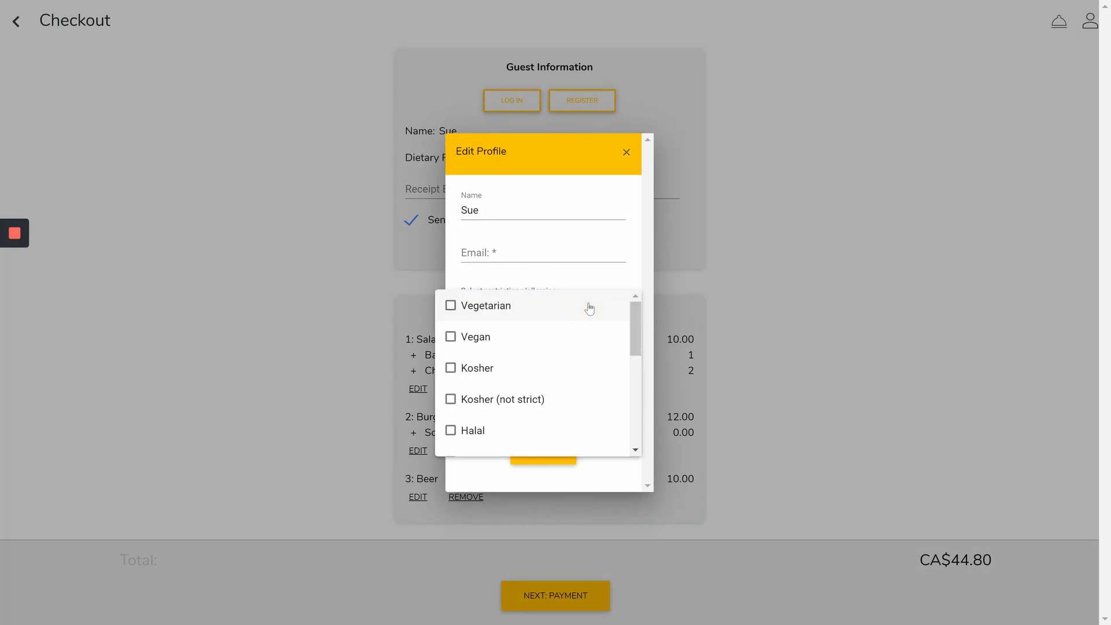
pyautogui.scroll(-4, 575, 353)
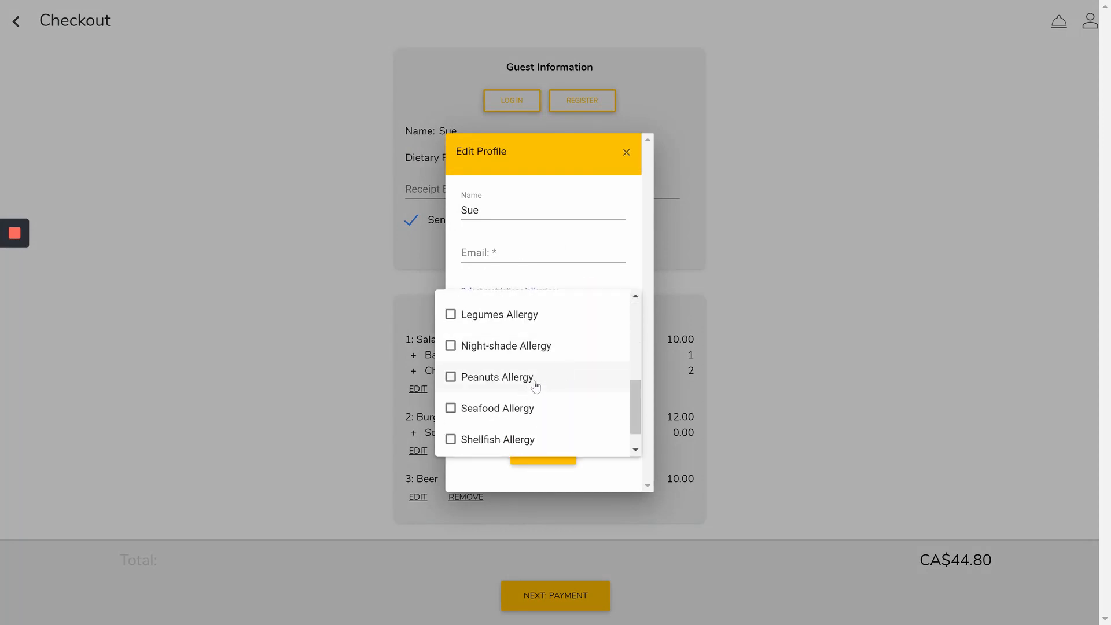
pyautogui.click(535, 386)
pyautogui.click(589, 267)
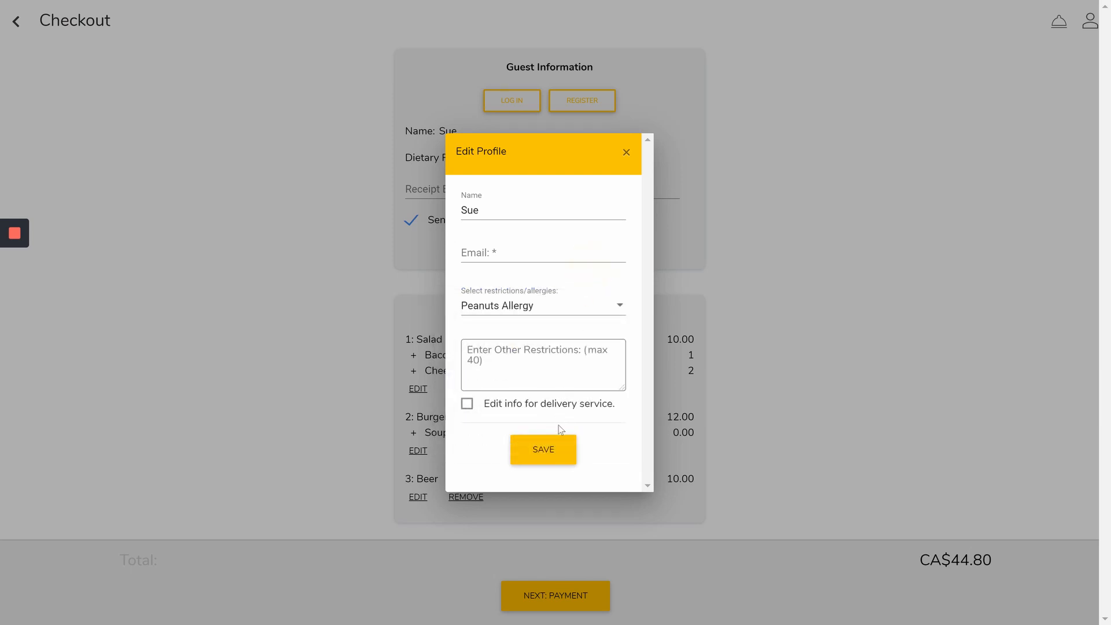
pyautogui.click(548, 455)
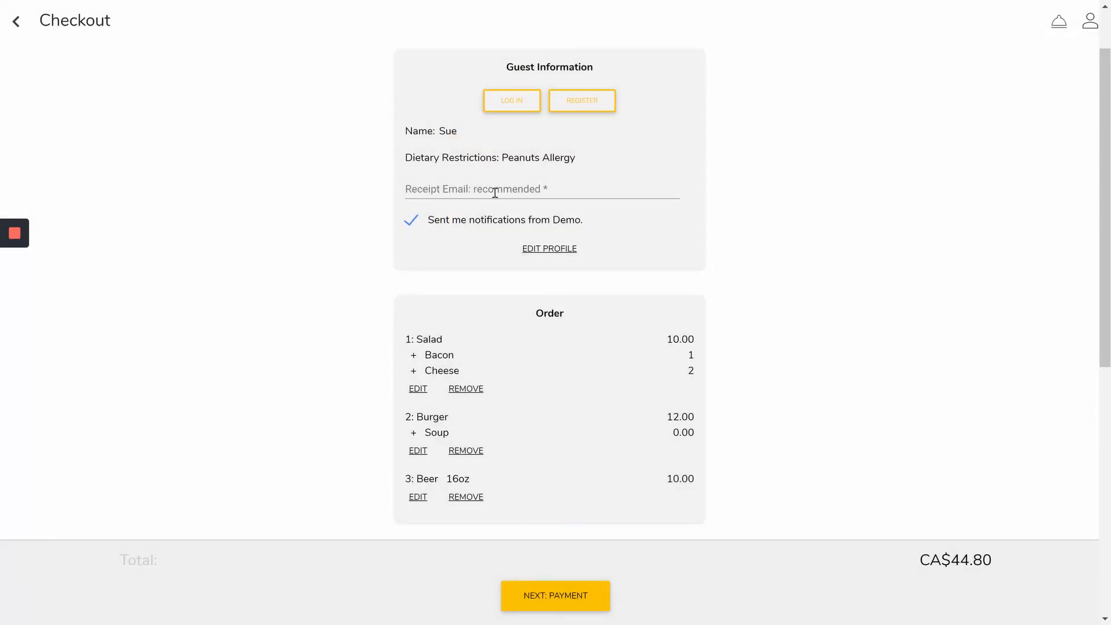
pyautogui.scroll(-8, 725, 290)
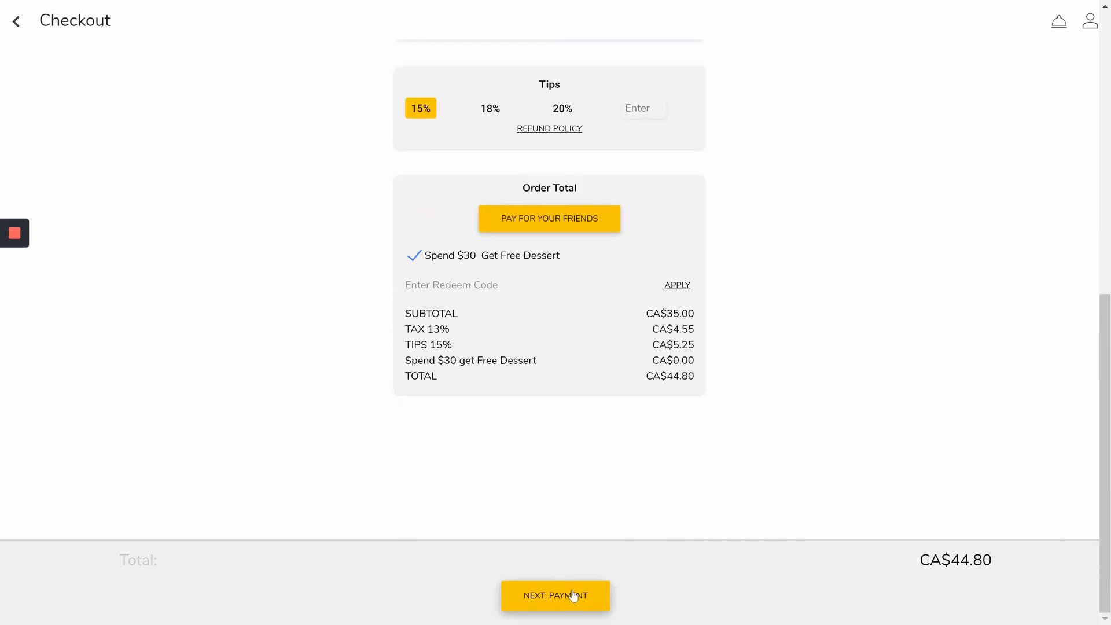
# Go to payment and compare the Friend and Cash options before returning to Card
pyautogui.click(575, 594)
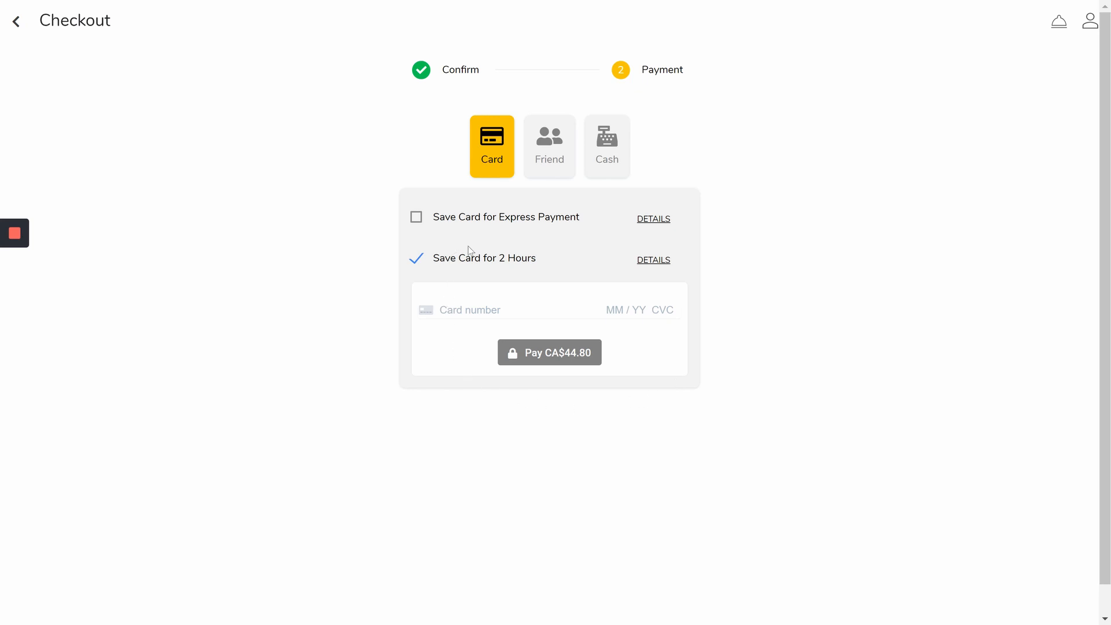
pyautogui.click(549, 133)
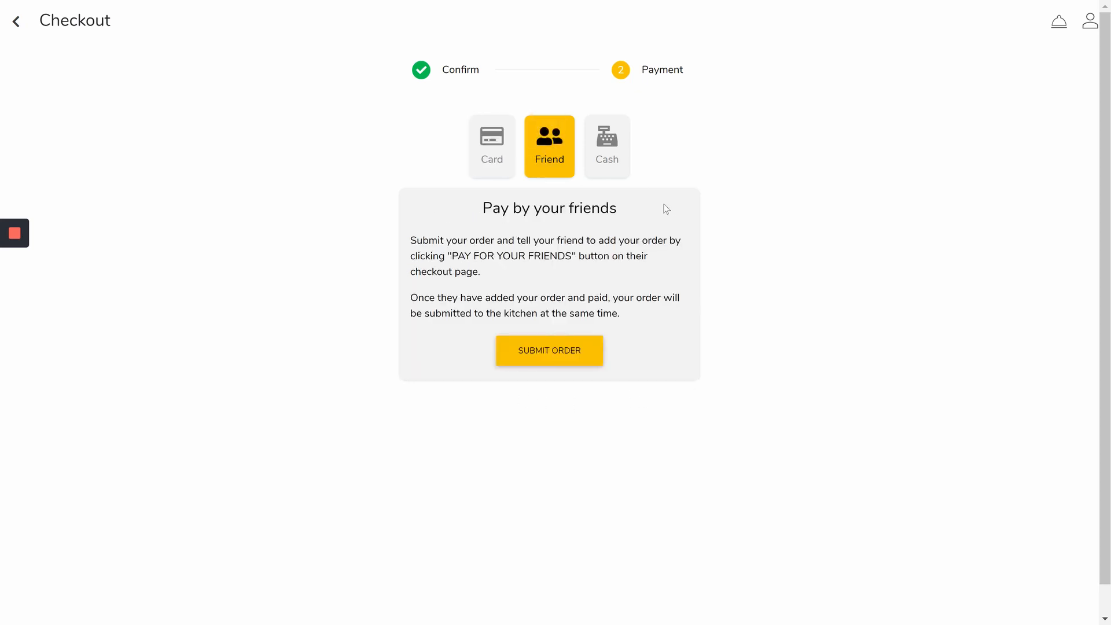
pyautogui.click(609, 147)
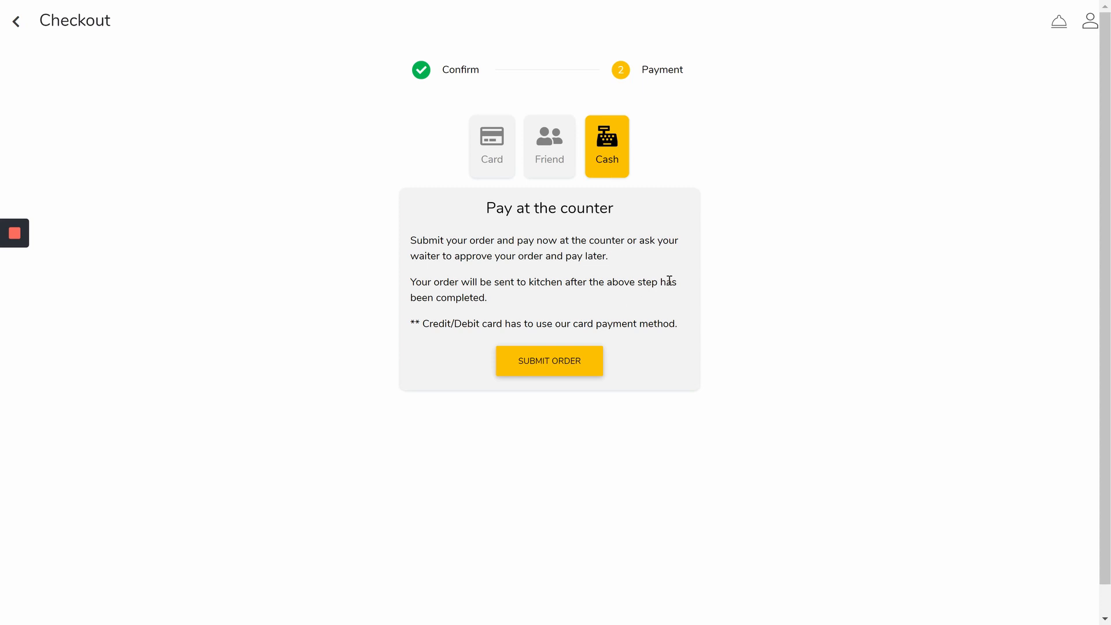
pyautogui.click(492, 162)
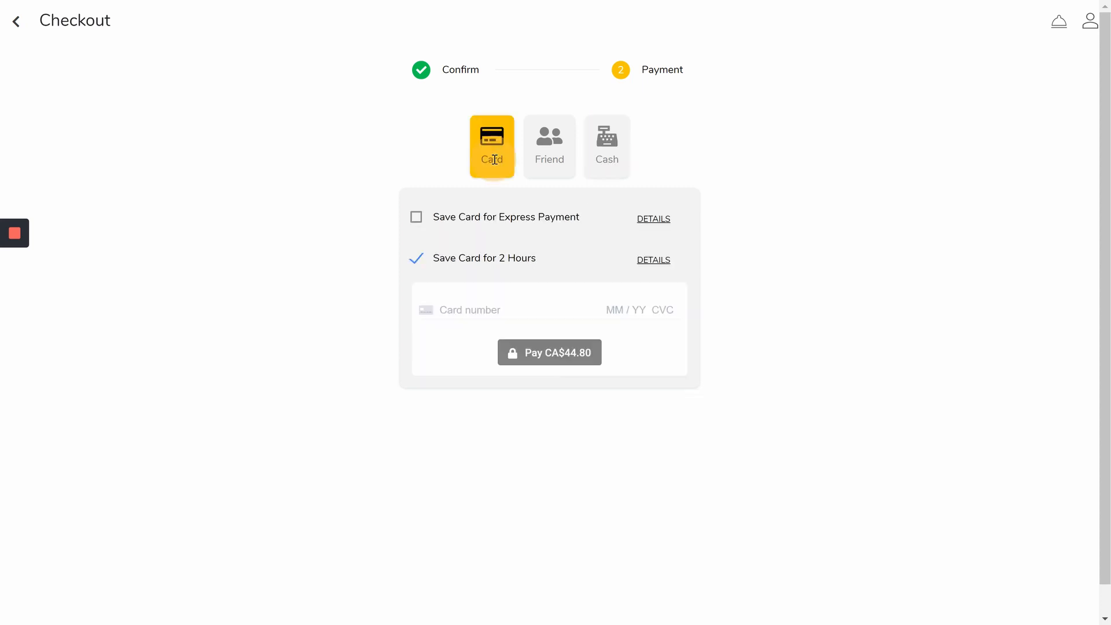
# Enter the card details and pay the CA$44.80 order
pyautogui.click(449, 311)
pyautogui.write('4000')
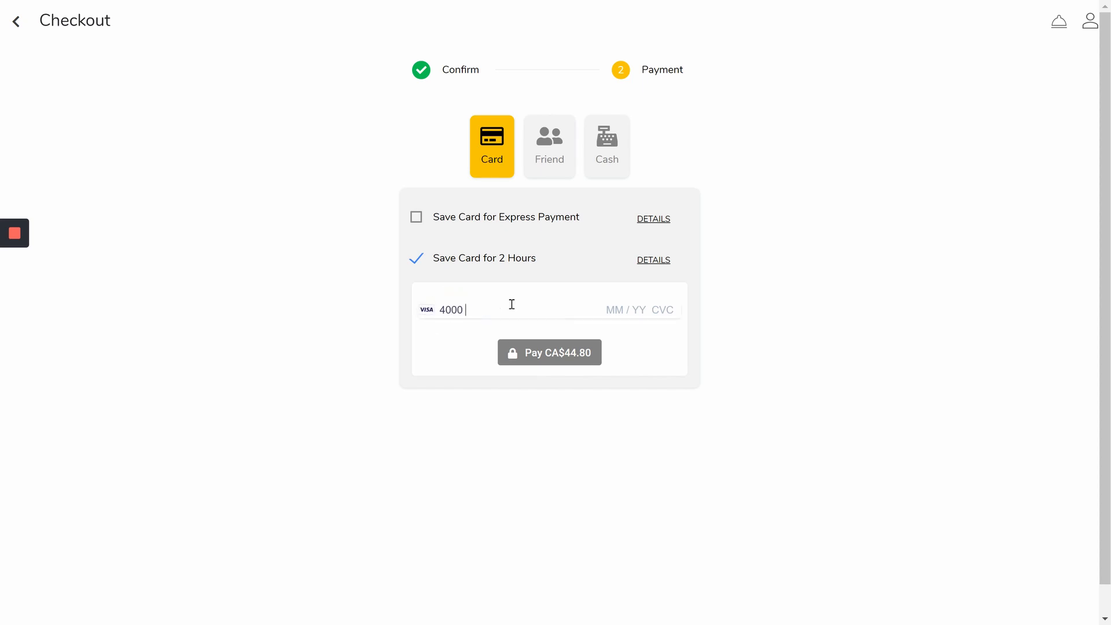
pyautogui.write('00124000000')
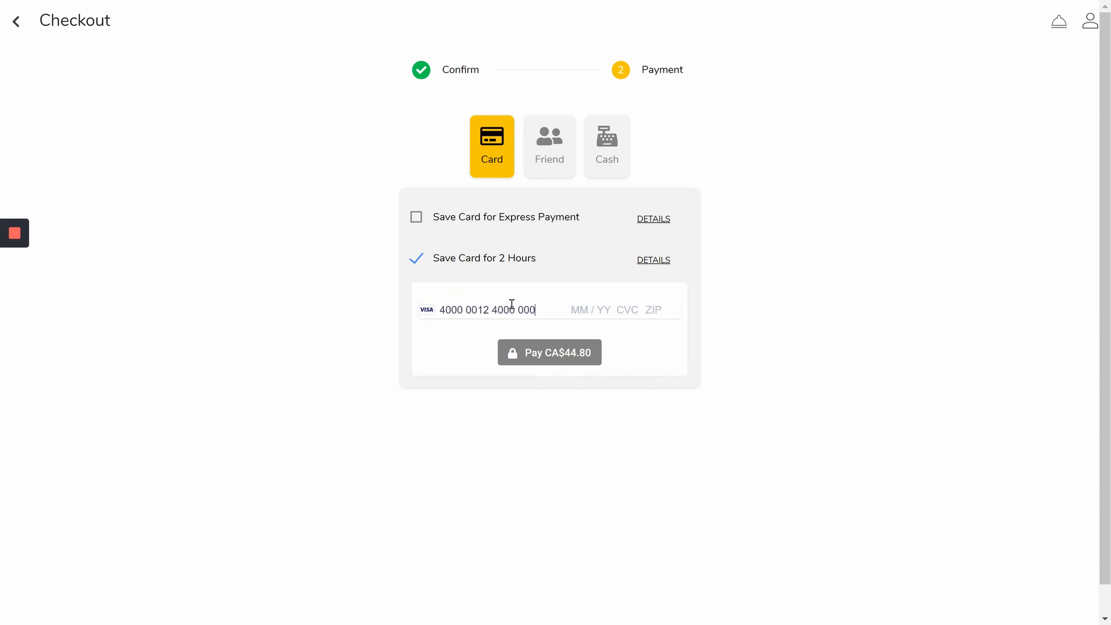
pyautogui.write('01020000')
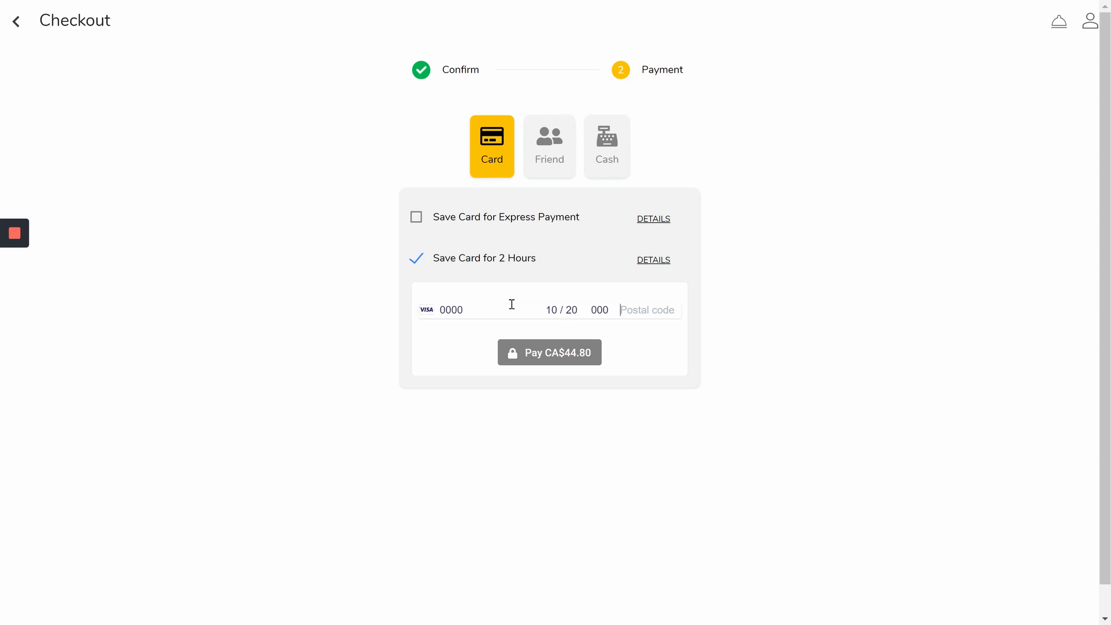
pyautogui.write('000 000')
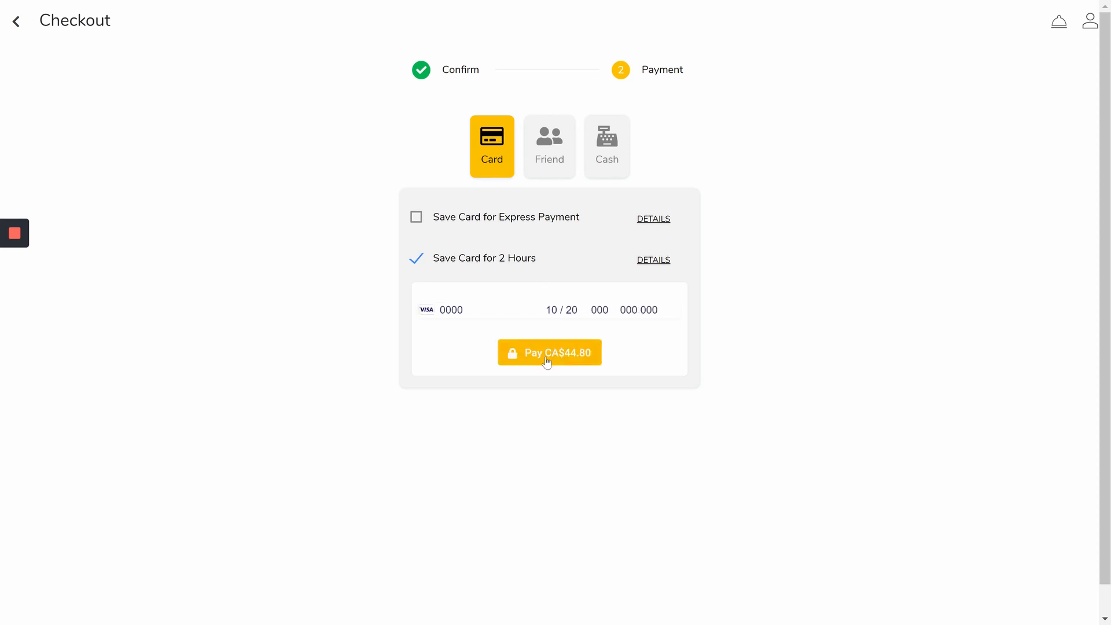
pyautogui.click(563, 355)
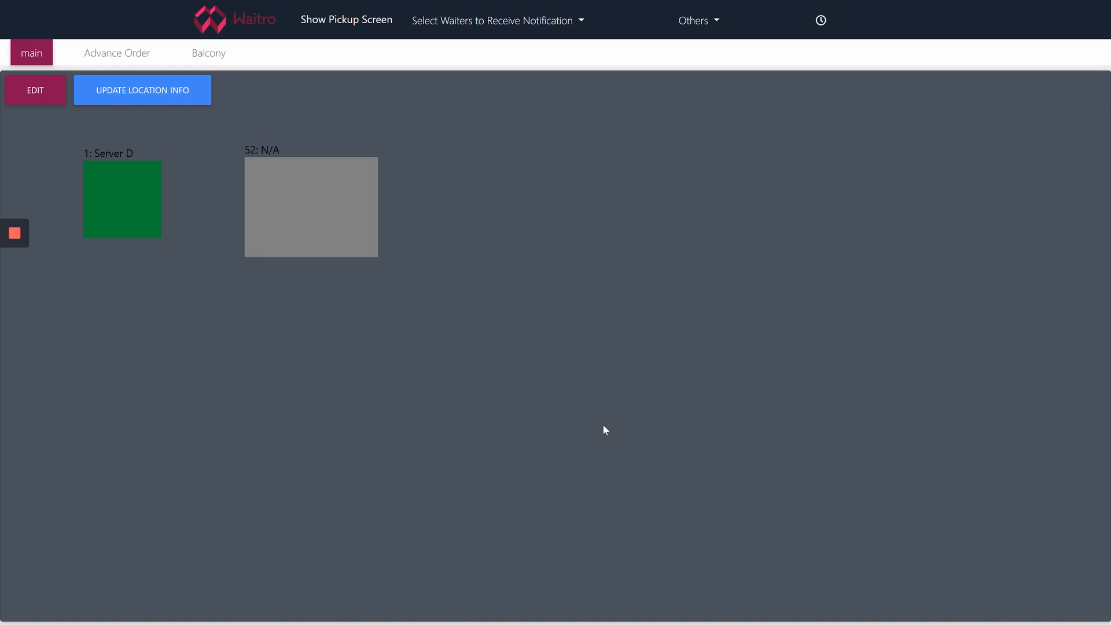
# Open Table 1's paid order in Edit Order, showing refund or cancel up to $44.80
pyautogui.click(144, 214)
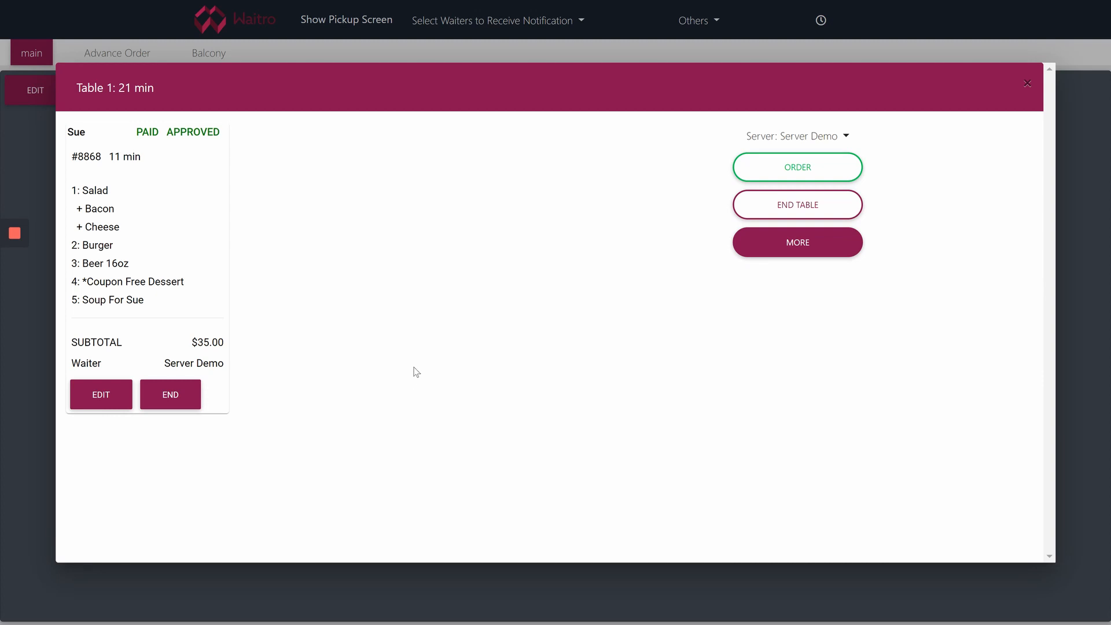
pyautogui.click(107, 401)
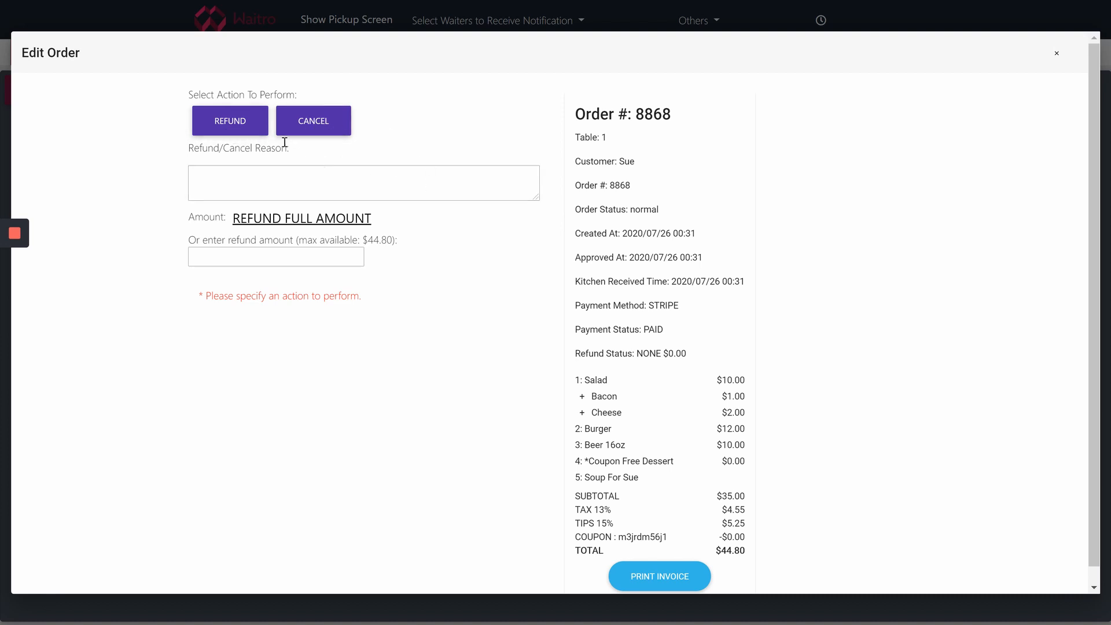
# Submit a full $44.80 refund with the staff PIN; it fails with a paymentOrVoidRefund permission error
pyautogui.click(255, 134)
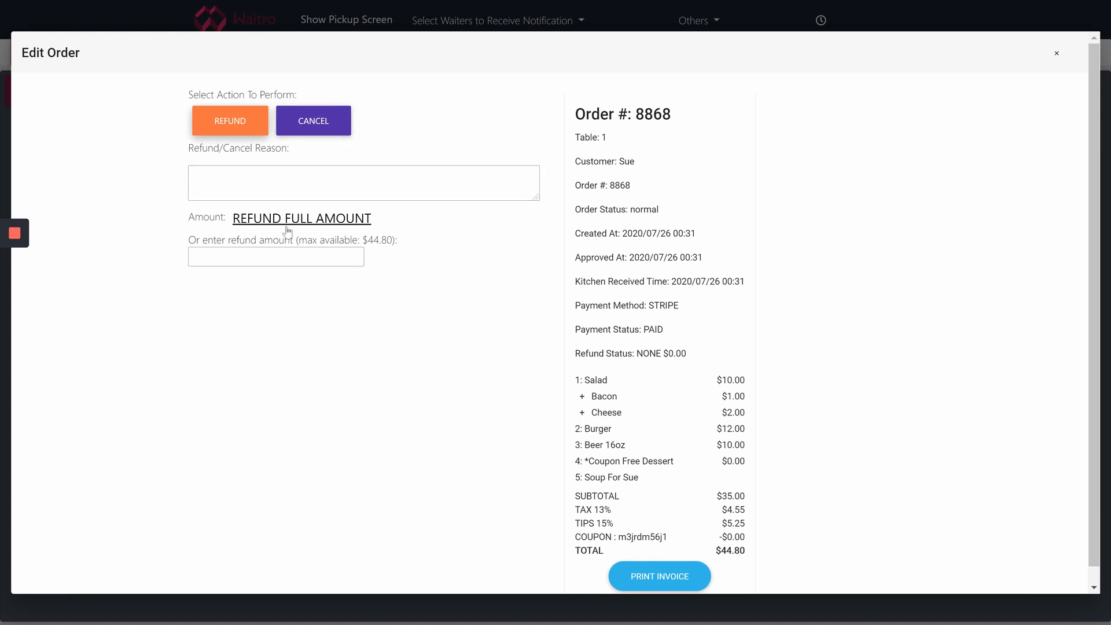
pyautogui.click(327, 223)
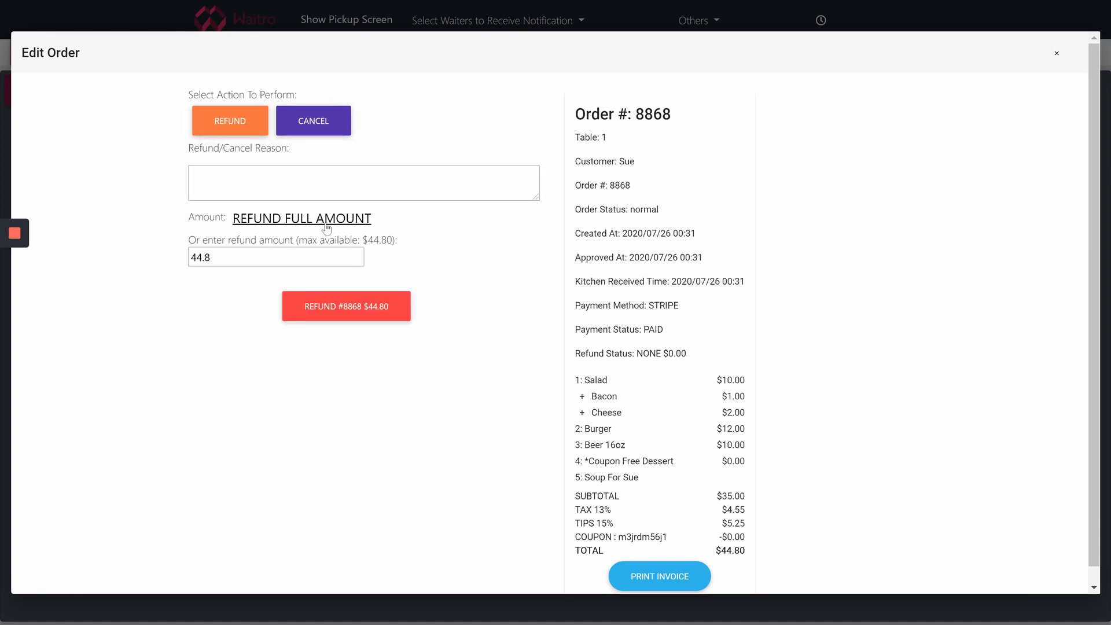
pyautogui.click(338, 316)
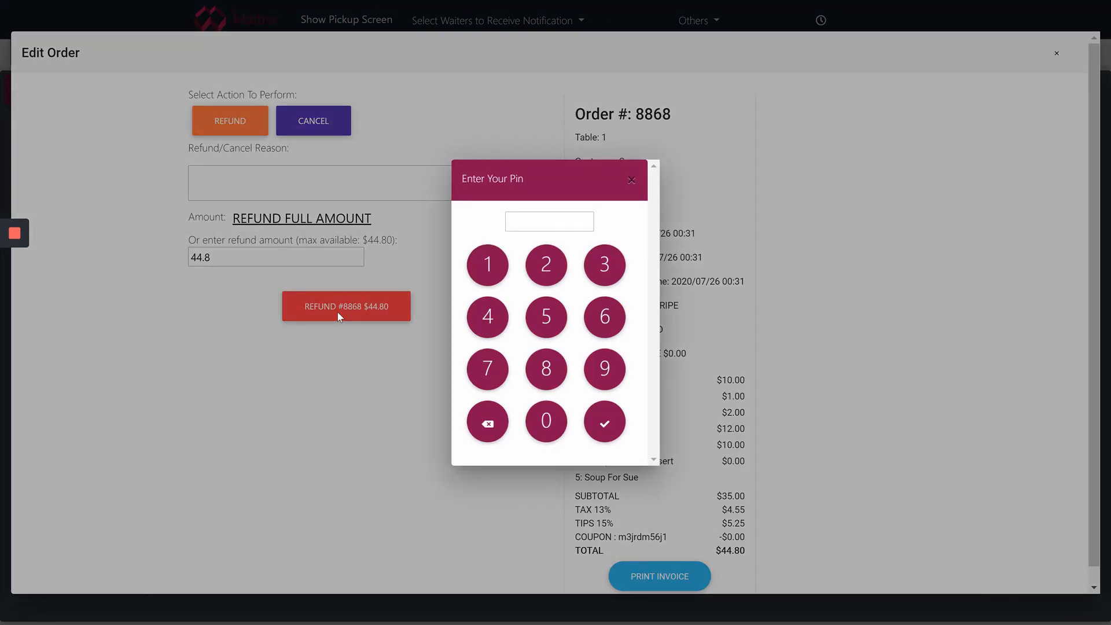
pyautogui.click(545, 421)
pyautogui.click(555, 268)
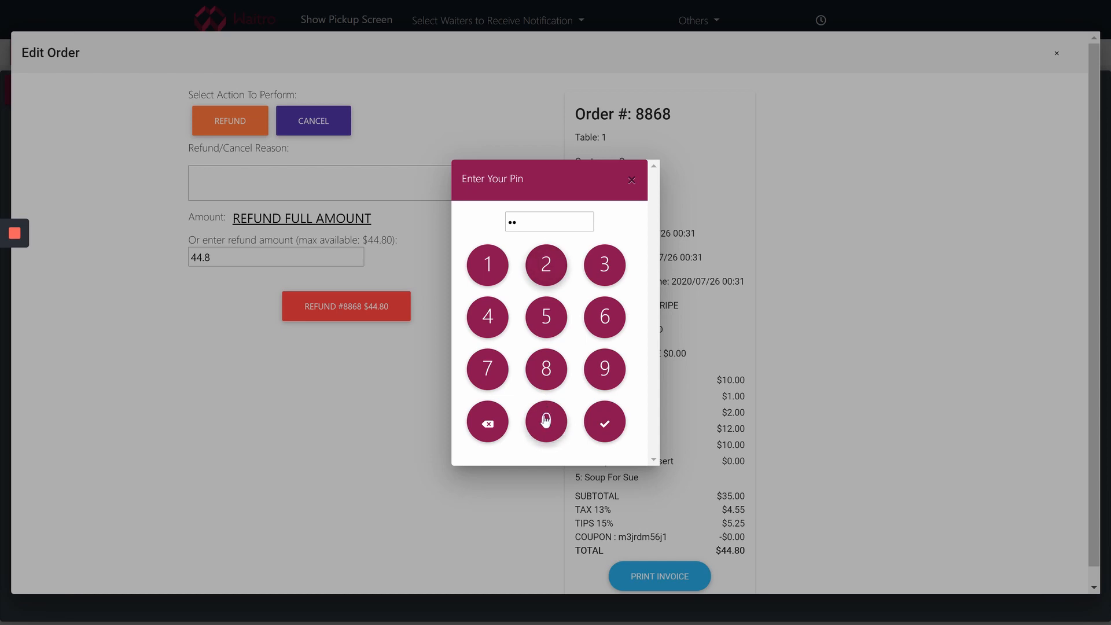
pyautogui.click(545, 421)
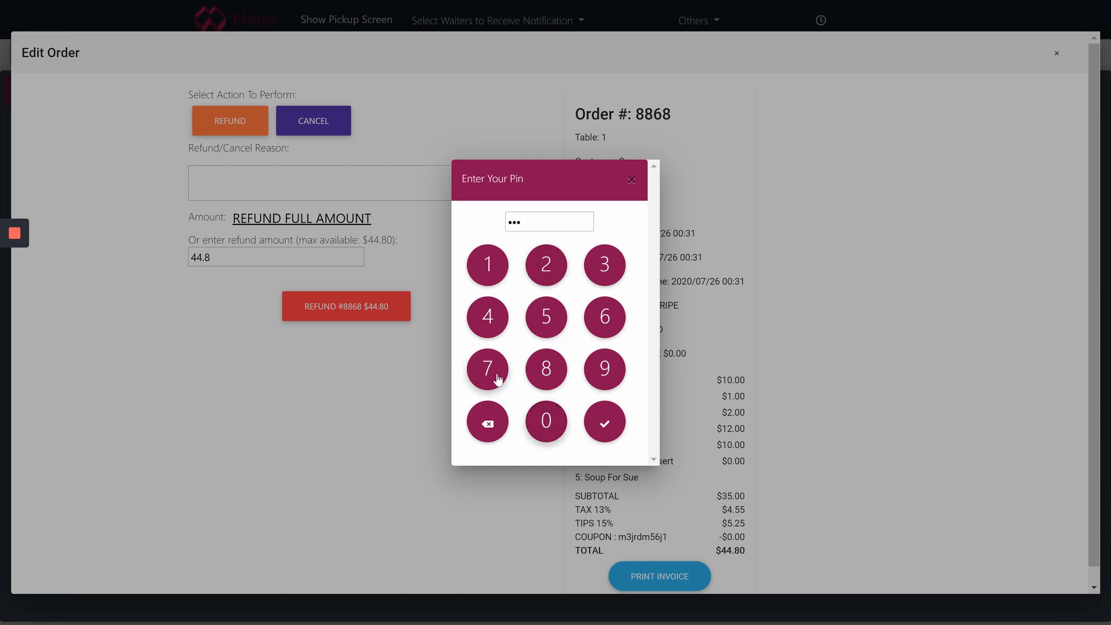
pyautogui.click(498, 379)
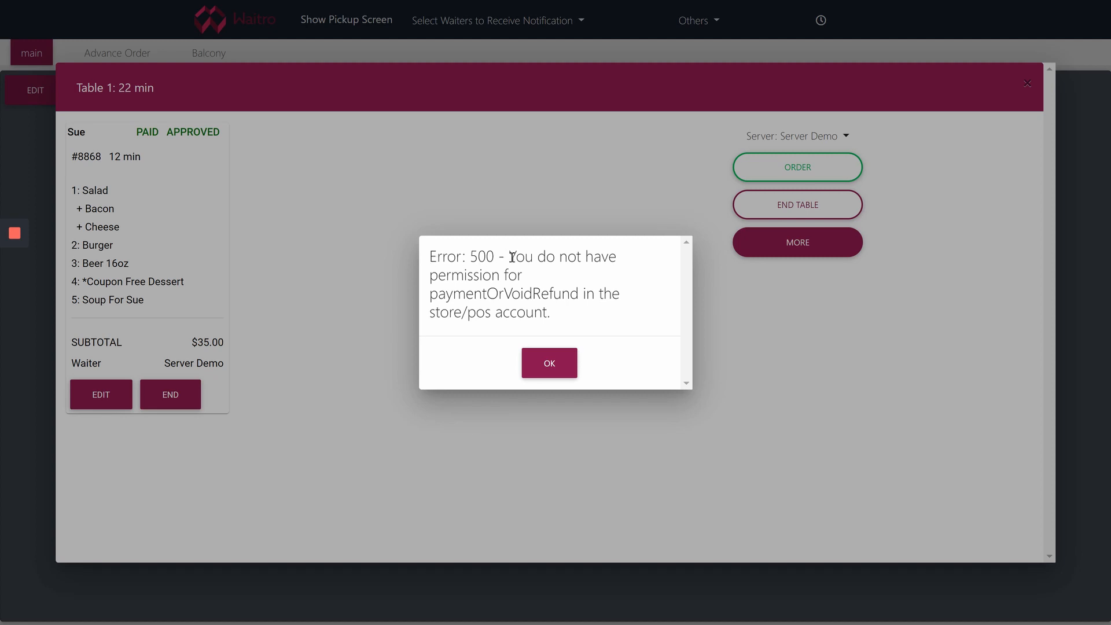
# Close the refund permission error, then close Table 1's order panel
pyautogui.moveTo(499, 274); pyautogui.dragTo(431, 284)
pyautogui.moveTo(498, 274); pyautogui.dragTo(433, 279)
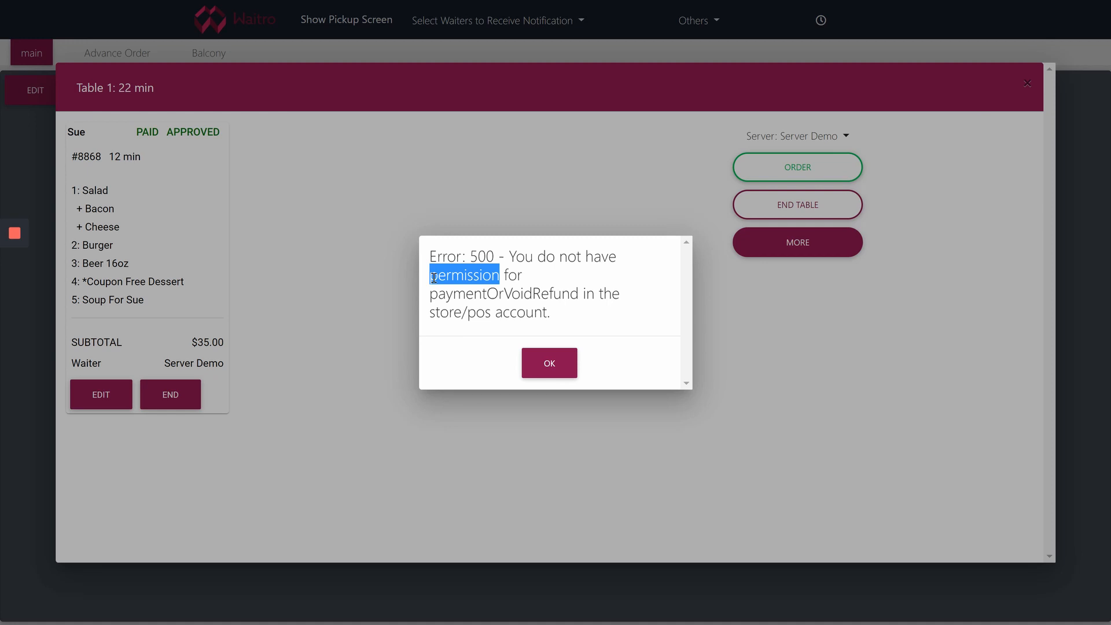
pyautogui.click(542, 363)
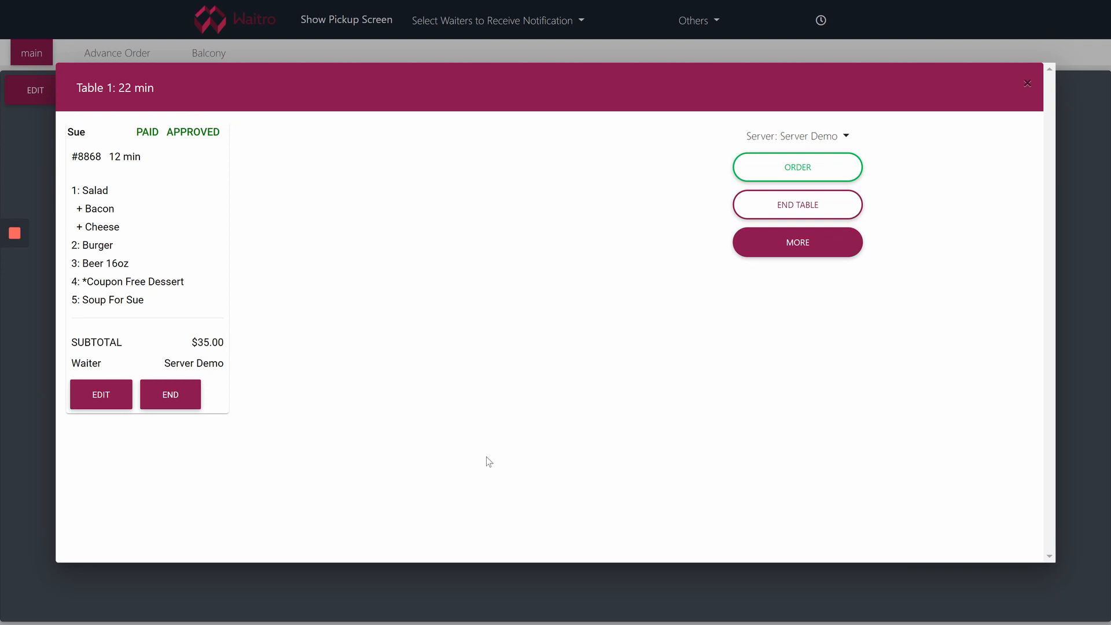
pyautogui.click(1027, 84)
# Go to the Kitchen screen from the home page, enable its sound, and show its settings
pyautogui.click(256, 32)
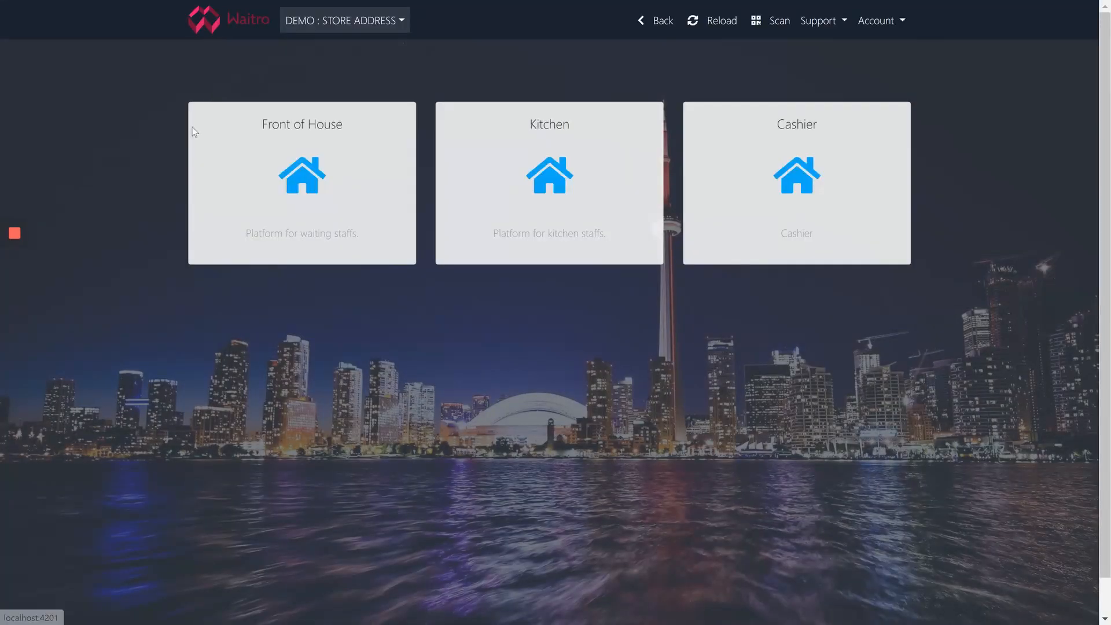
pyautogui.click(568, 188)
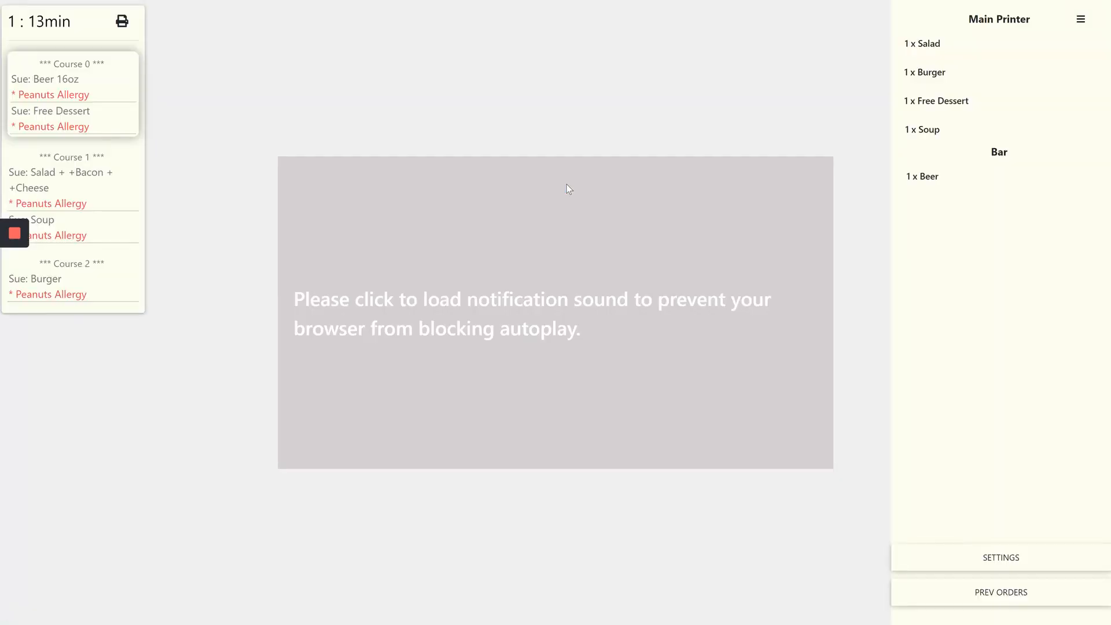
pyautogui.click(510, 235)
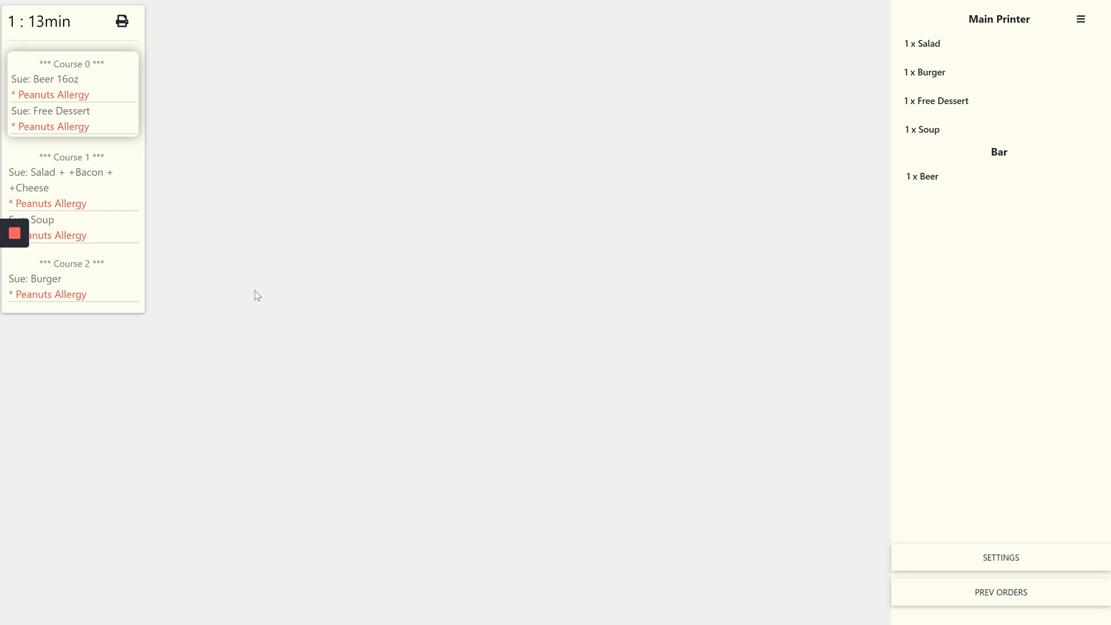
pyautogui.click(978, 560)
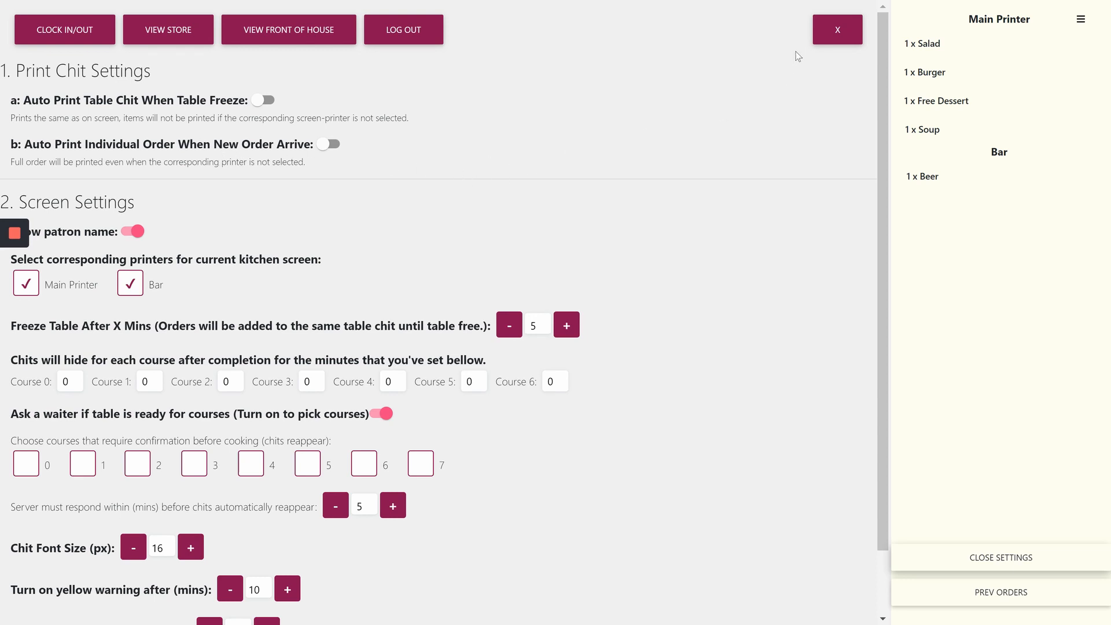
# Reopen the kitchen settings and review the printer and chit-hiding options
pyautogui.click(837, 30)
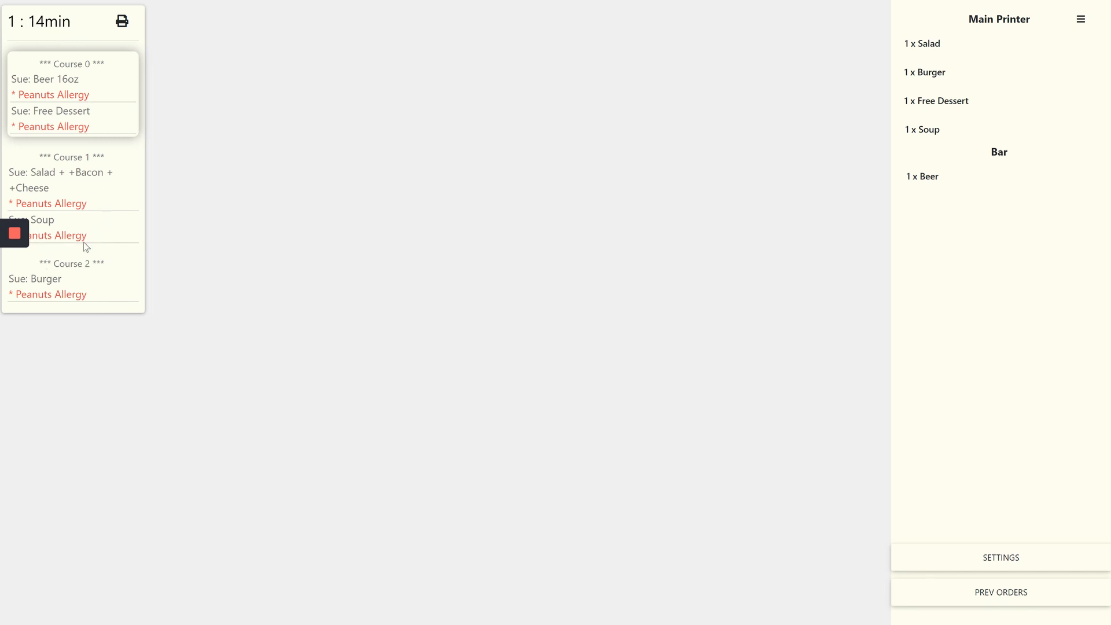
pyautogui.click(998, 558)
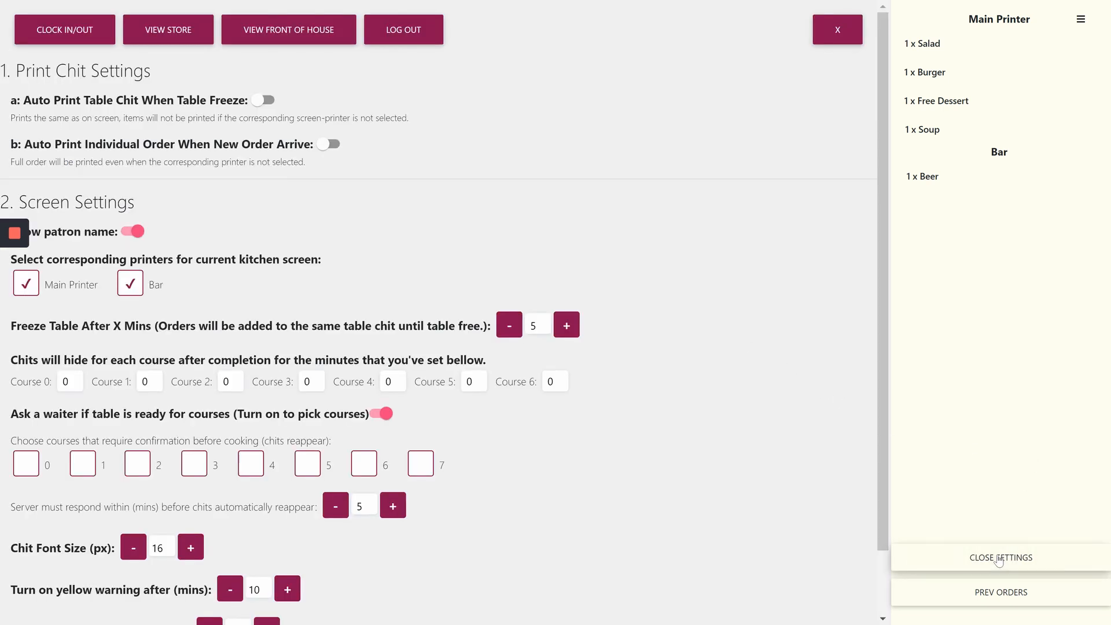
pyautogui.scroll(-2, 251, 216)
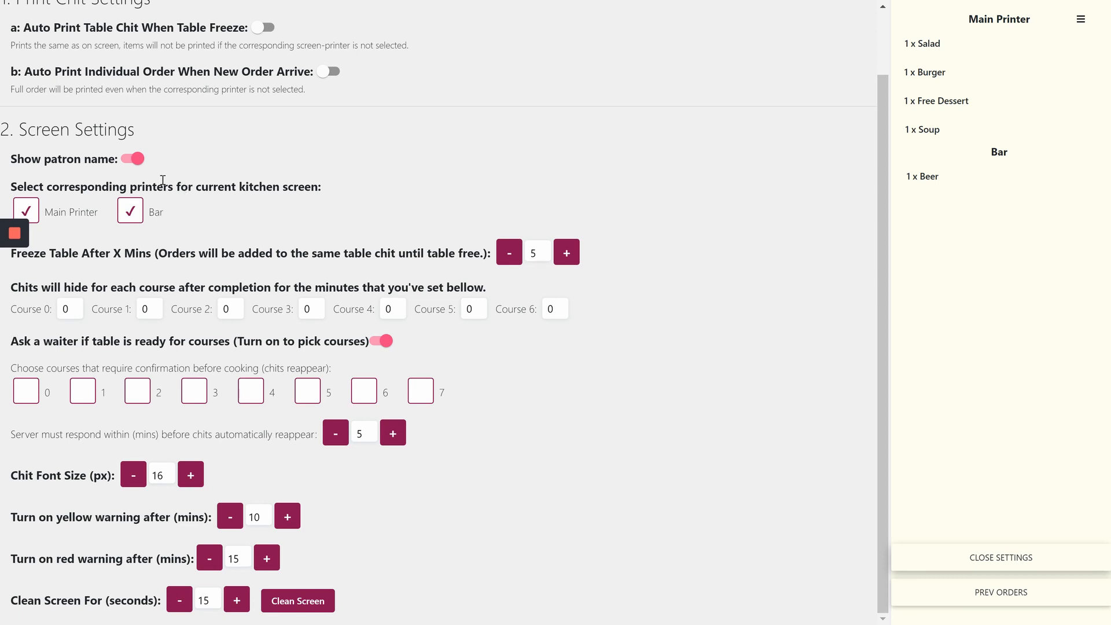
pyautogui.moveTo(39, 190); pyautogui.dragTo(323, 187)
pyautogui.click(325, 193)
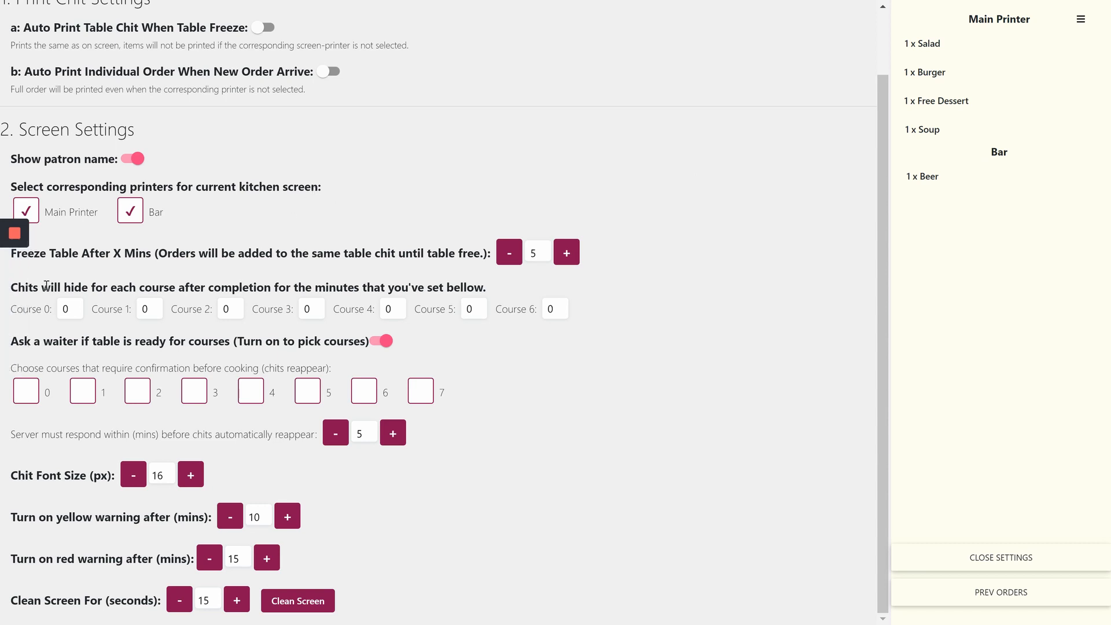
pyautogui.moveTo(44, 287); pyautogui.dragTo(273, 288)
pyautogui.click(192, 289)
pyautogui.click(284, 288)
# Change the Course 1 chit hide time from 0 to 1 minute
pyautogui.doubleClick(147, 309)
pyautogui.write('1')
pyautogui.moveTo(12, 600); pyautogui.dragTo(157, 601)
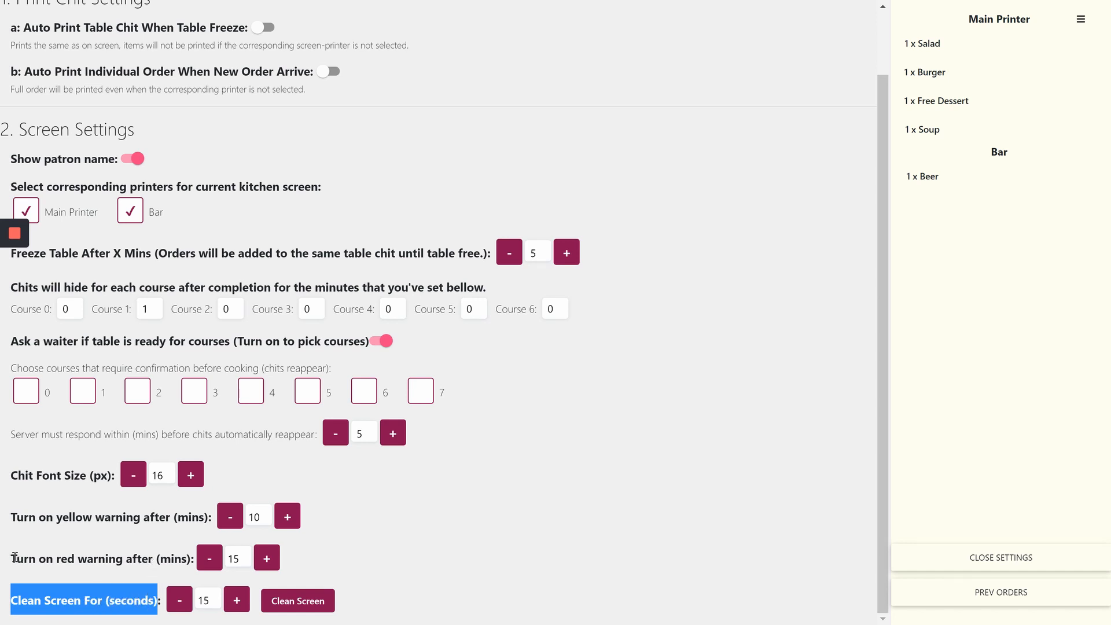
pyautogui.moveTo(11, 558); pyautogui.dragTo(191, 559)
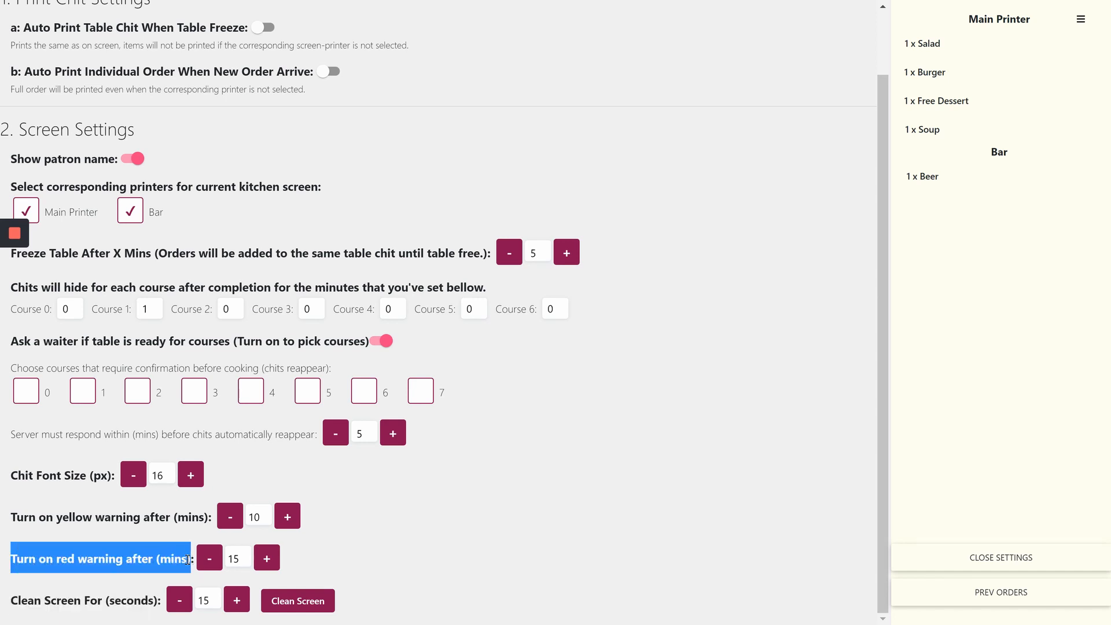
pyautogui.click(395, 560)
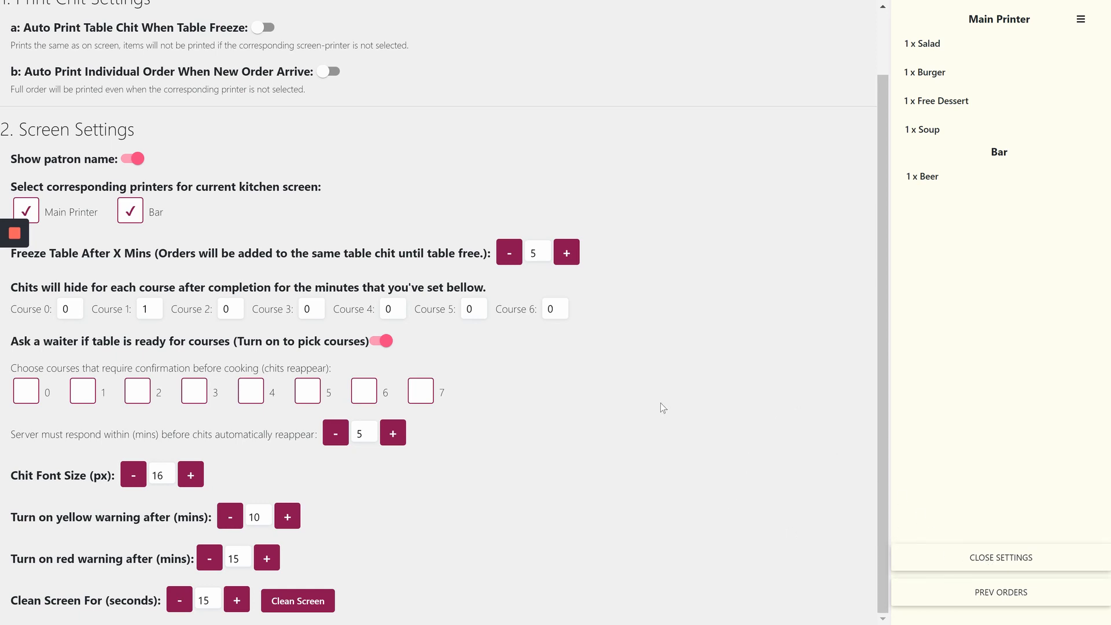
pyautogui.scroll(2, 660, 403)
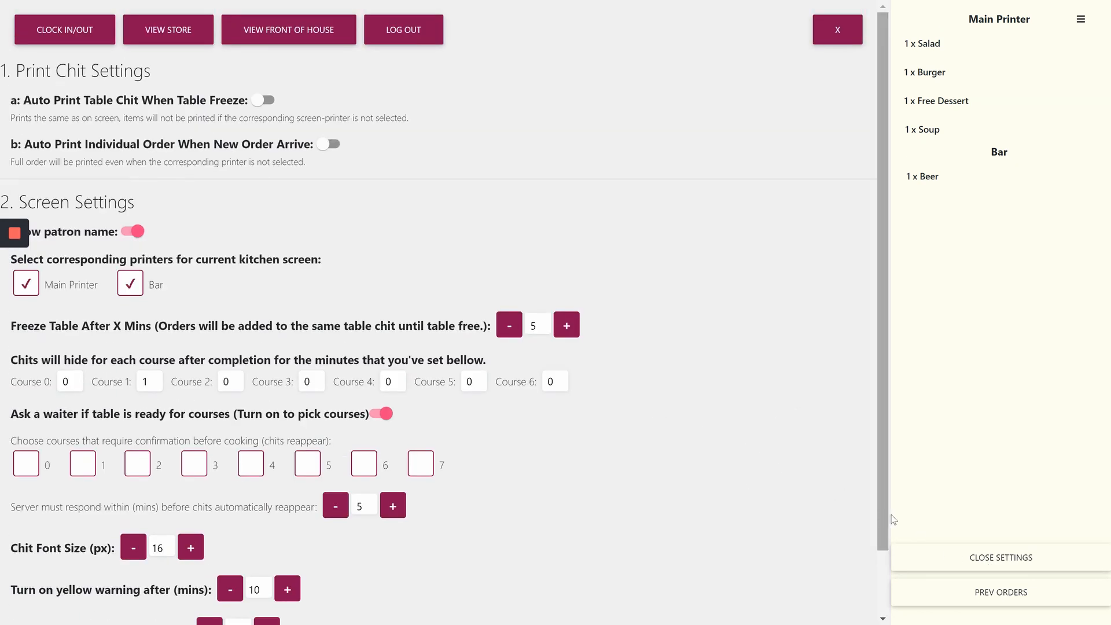
# Leave the settings and bump Table 1's Course 0 and Course 1 chits
pyautogui.click(957, 558)
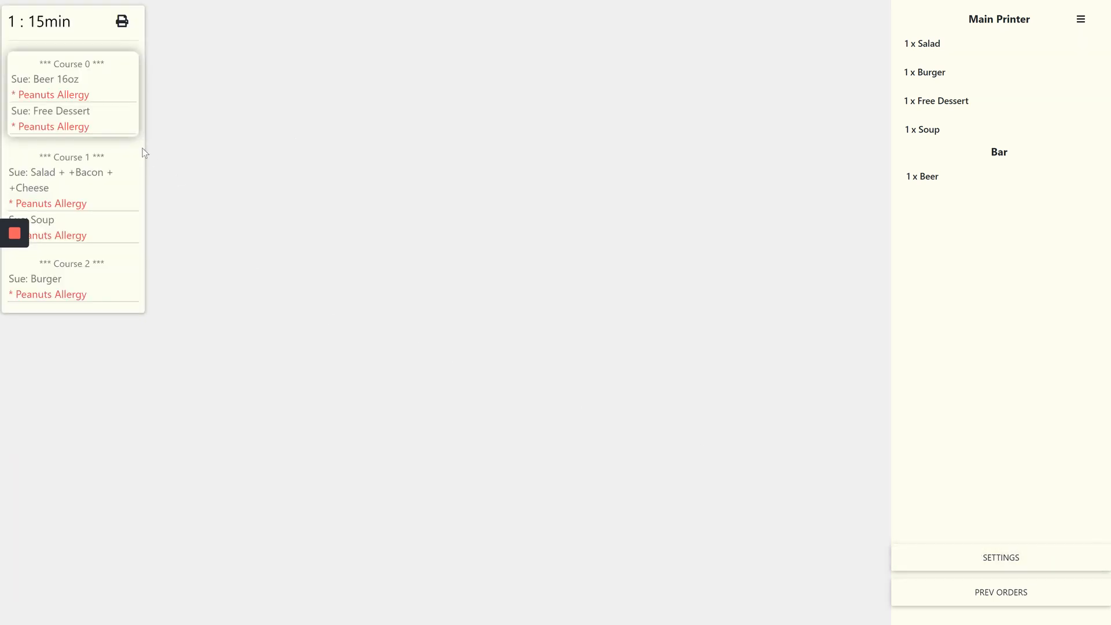
pyautogui.click(77, 99)
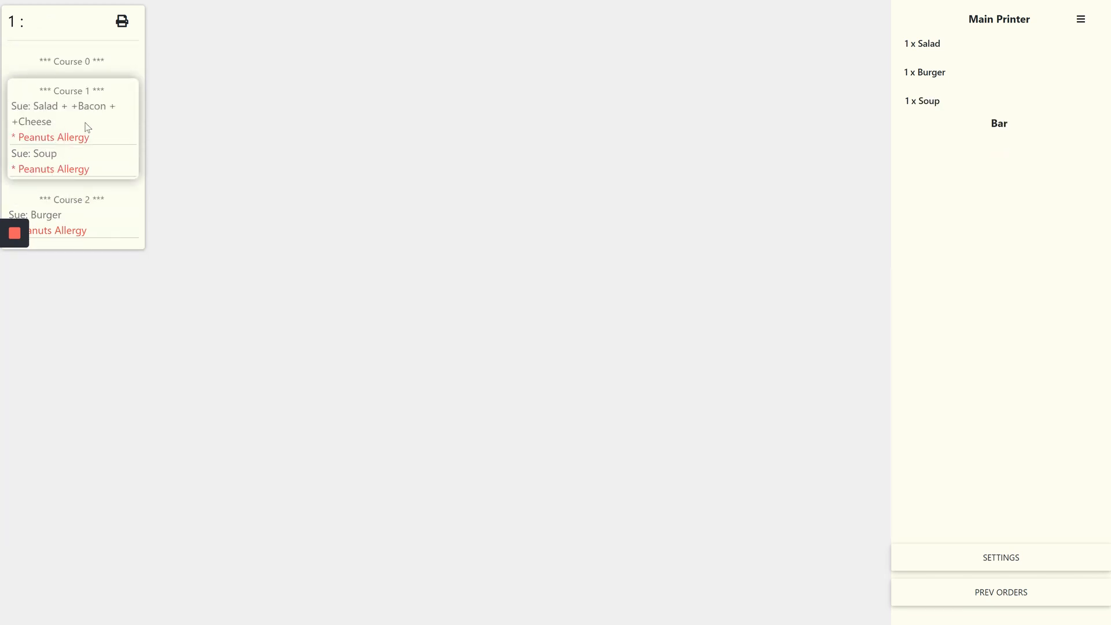
pyautogui.click(87, 127)
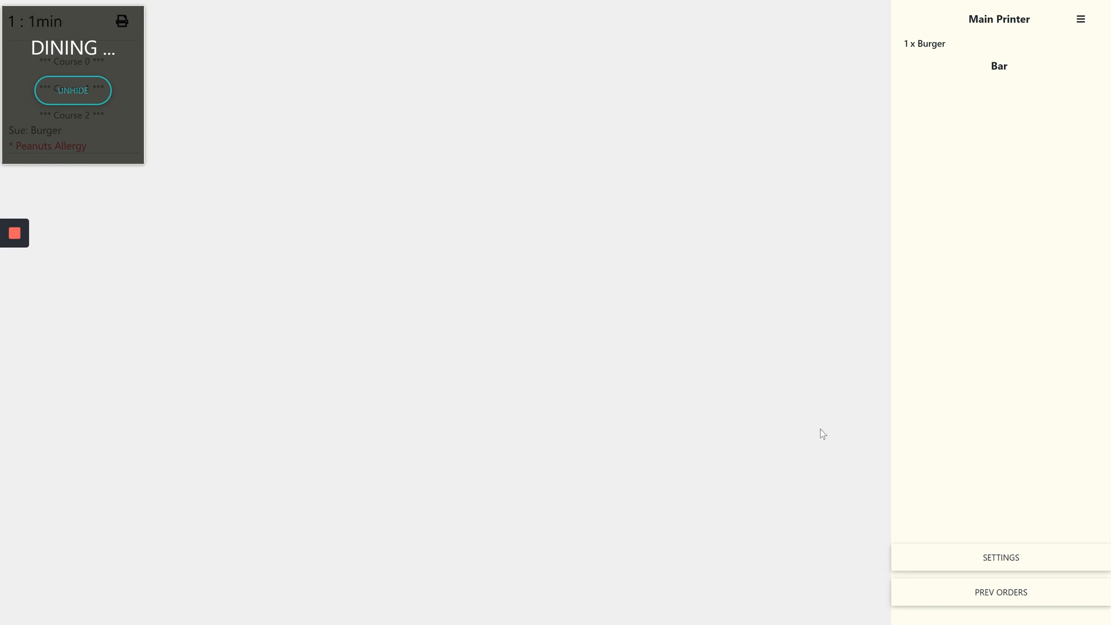
# Confirm the Course 1 hide time still reads 1 minute, return to the chits, and reopen settings
pyautogui.click(983, 556)
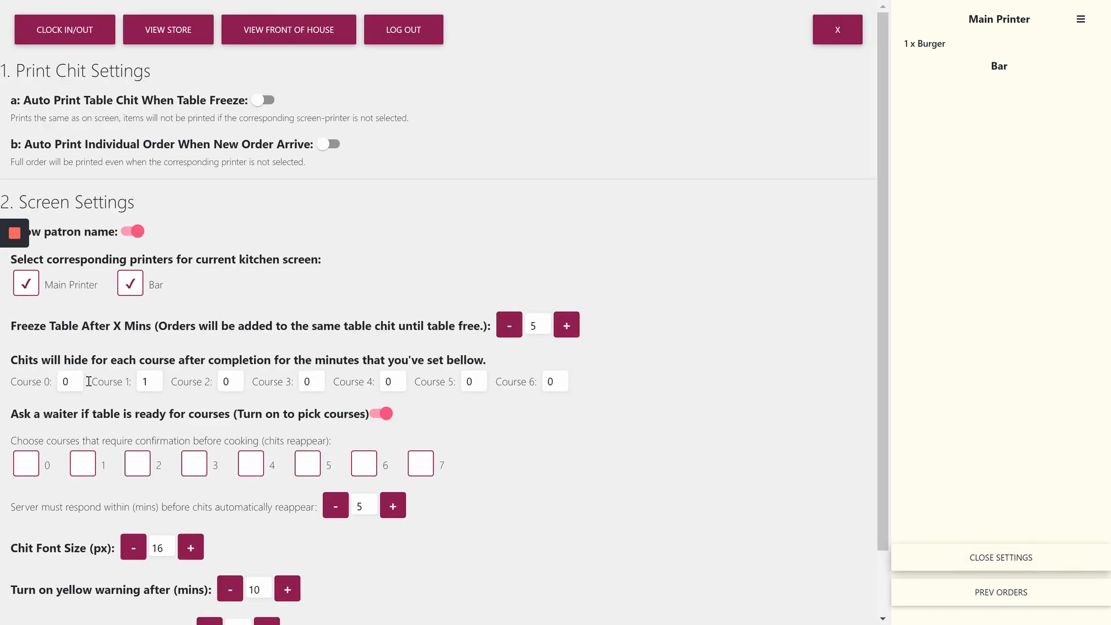
pyautogui.doubleClick(144, 381)
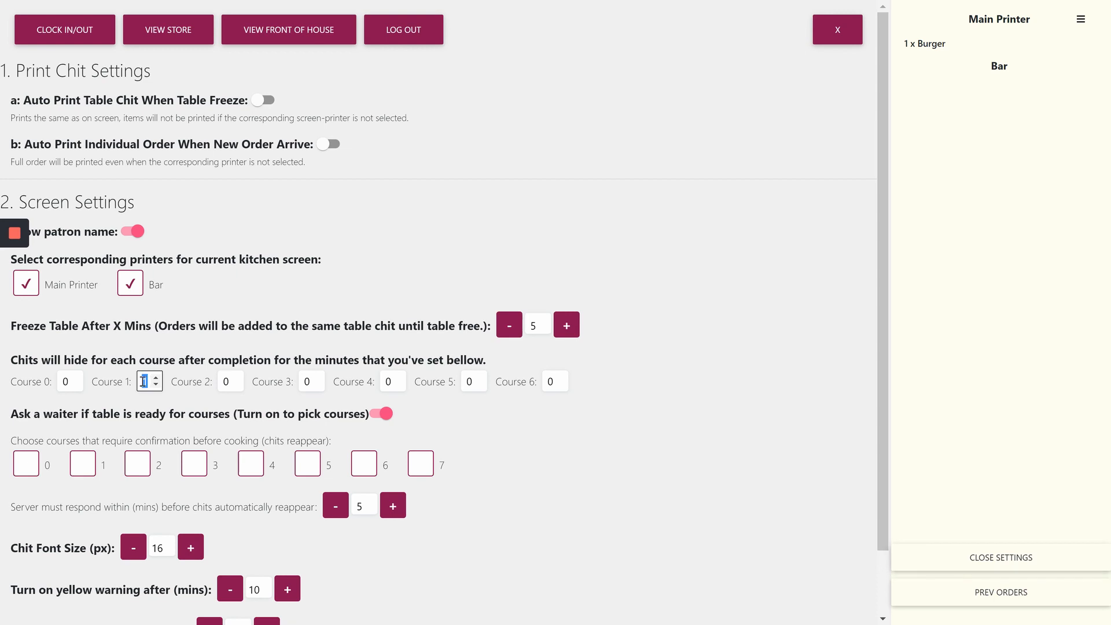
pyautogui.click(148, 382)
pyautogui.click(179, 399)
pyautogui.click(994, 557)
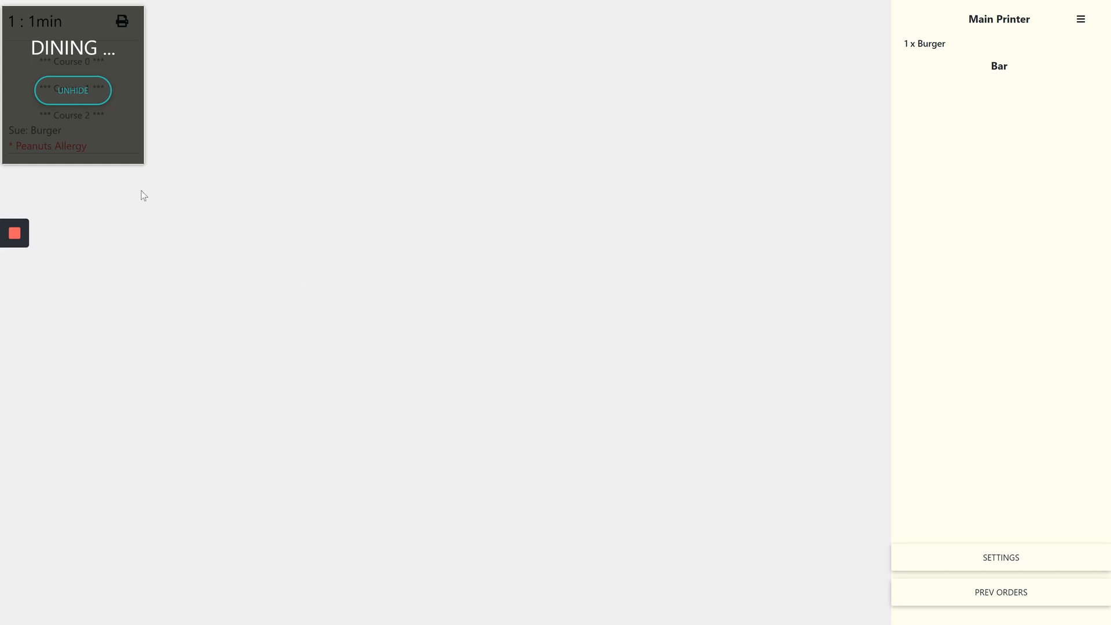
pyautogui.click(976, 564)
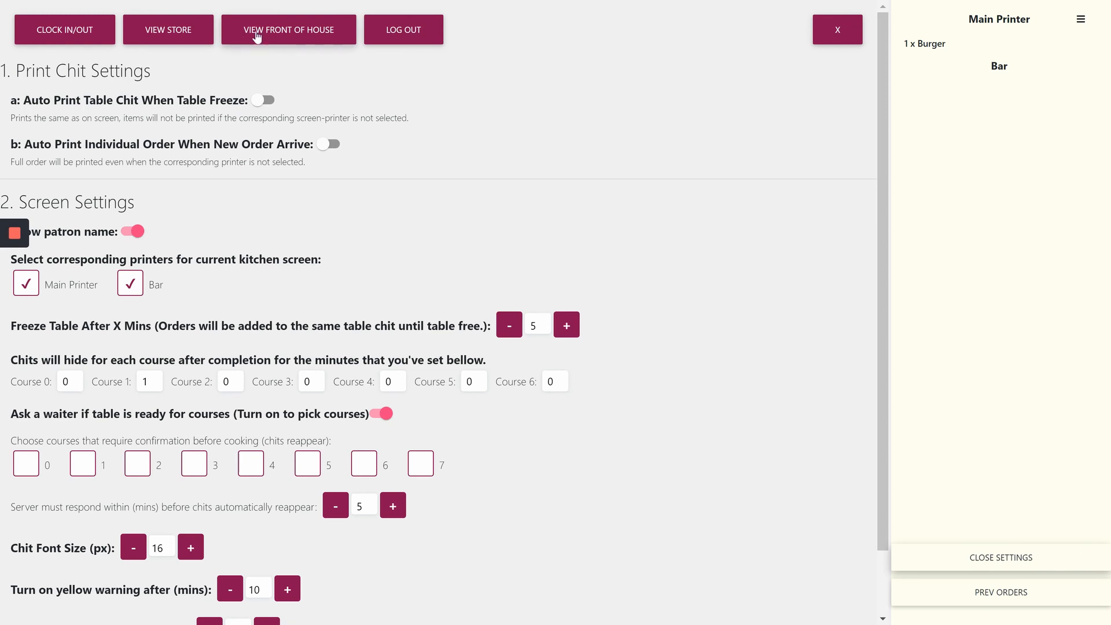
# On Front of House, acknowledge Table 1's alert and view its order with only Burger outstanding
pyautogui.click(289, 30)
pyautogui.click(399, 251)
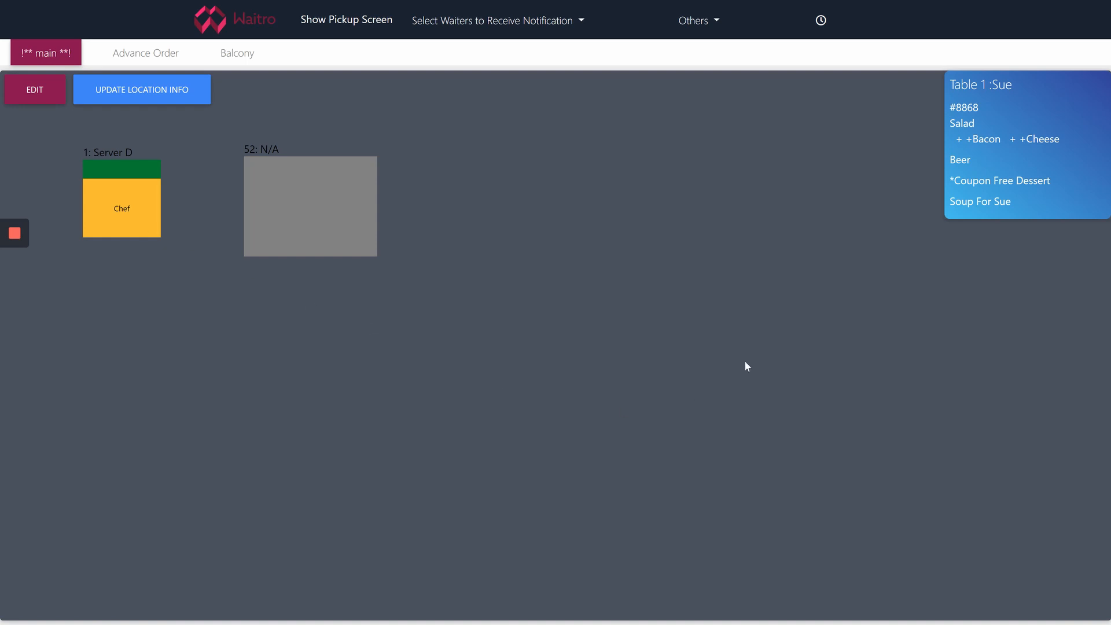
pyautogui.click(1008, 169)
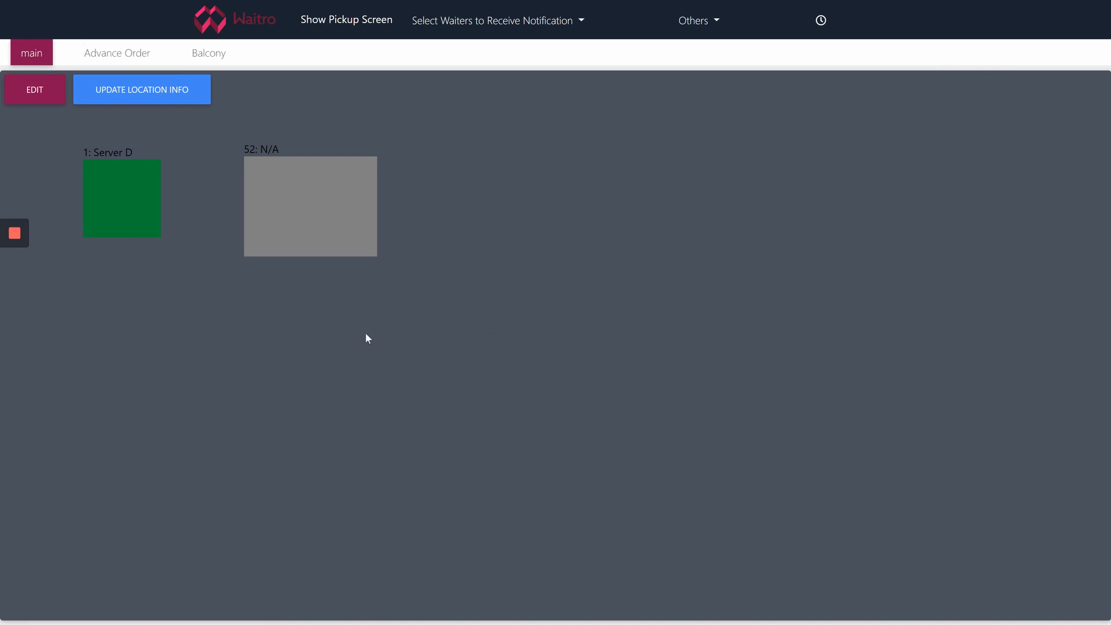
pyautogui.click(148, 213)
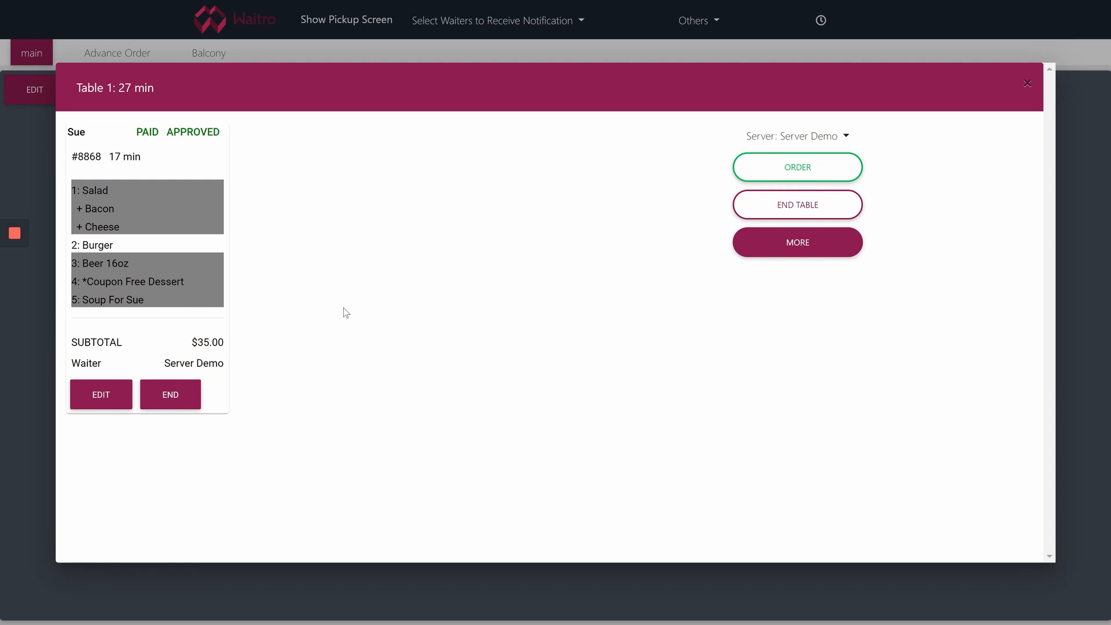
# Bump Table 1's Course 2 Burger on the Kitchen screen, then go back to Front of House
pyautogui.click(1030, 86)
pyautogui.click(240, 24)
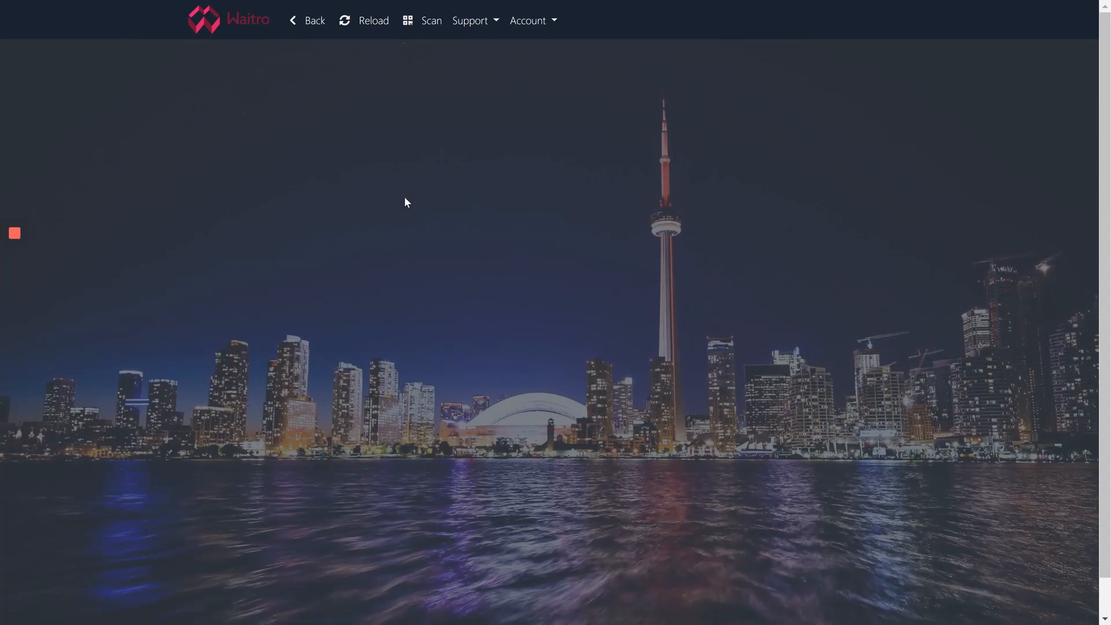
pyautogui.click(543, 225)
pyautogui.click(496, 268)
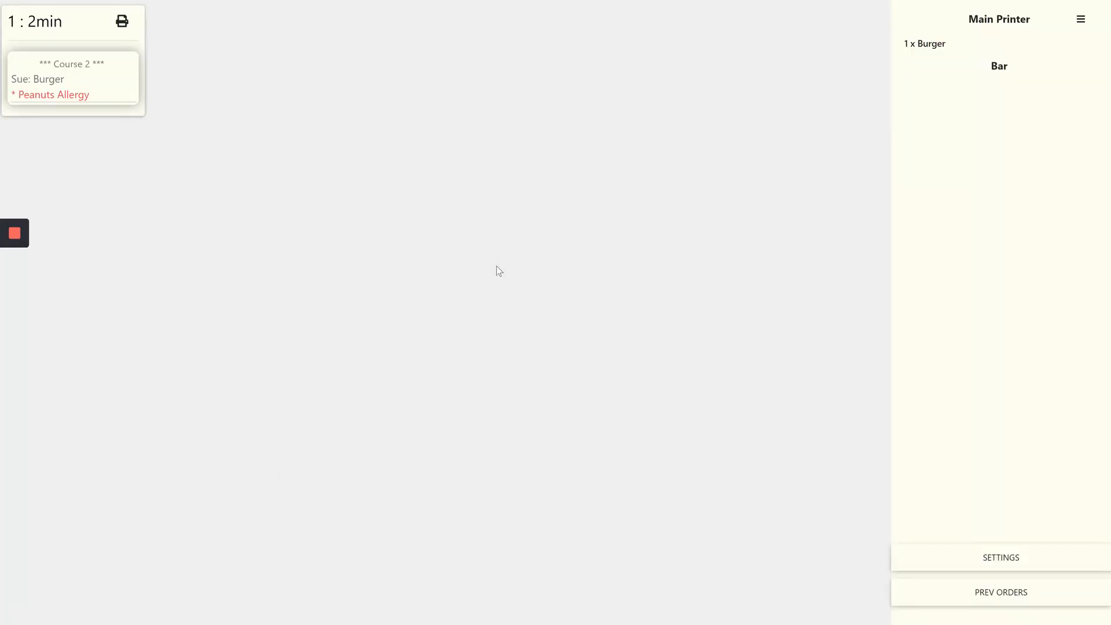
pyautogui.click(91, 82)
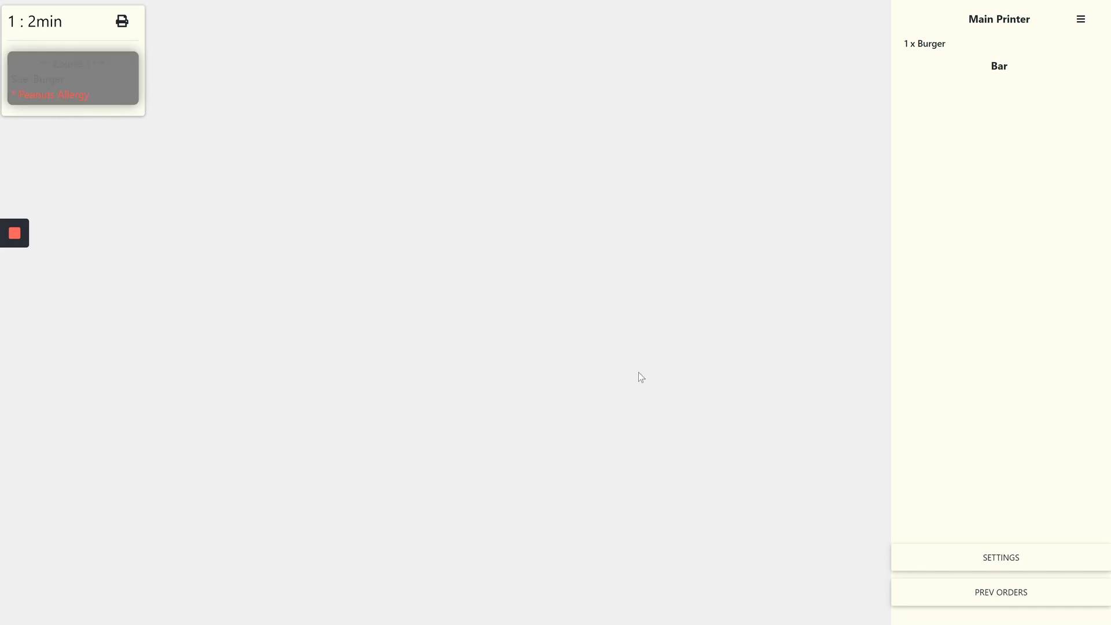
pyautogui.click(957, 557)
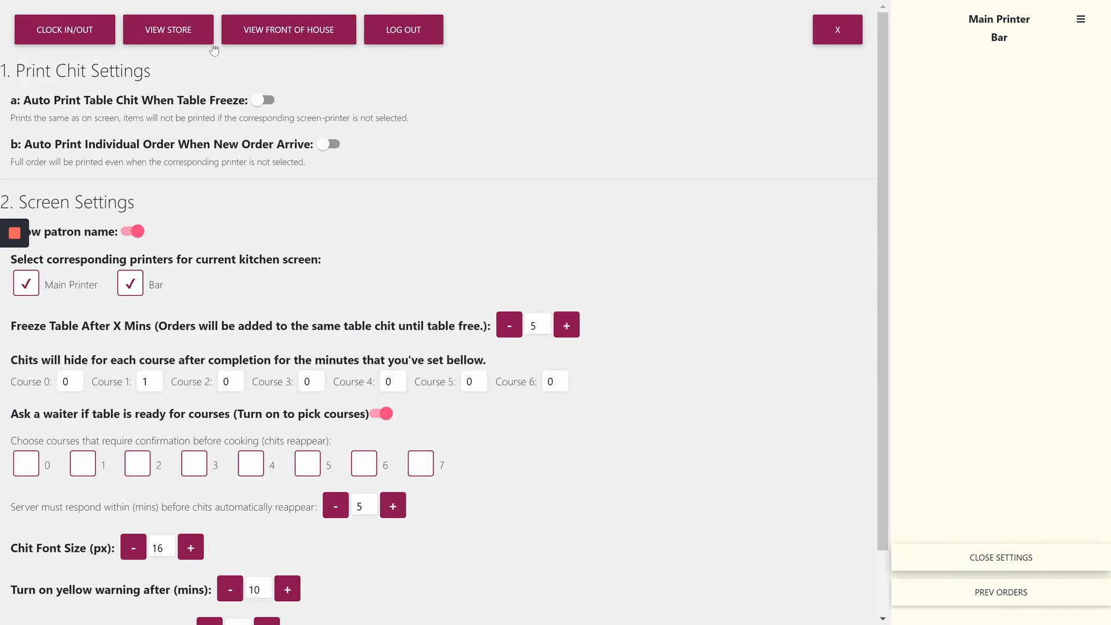
pyautogui.click(300, 46)
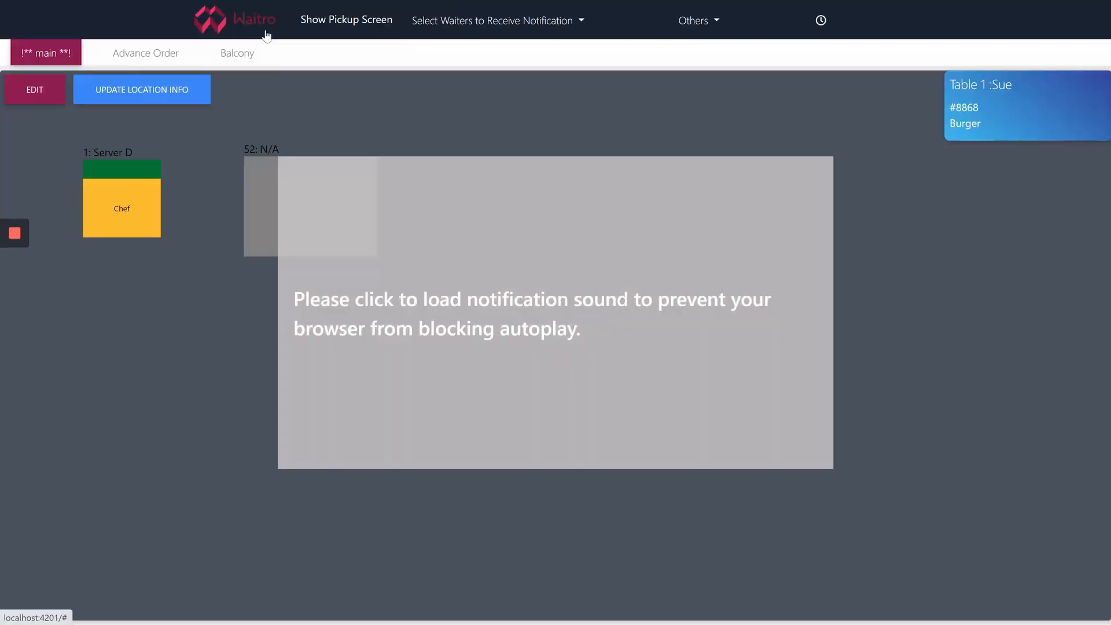
# Clear Table 1's Burger and chef pickup alerts, then end Table 1 and confirm
pyautogui.click(381, 257)
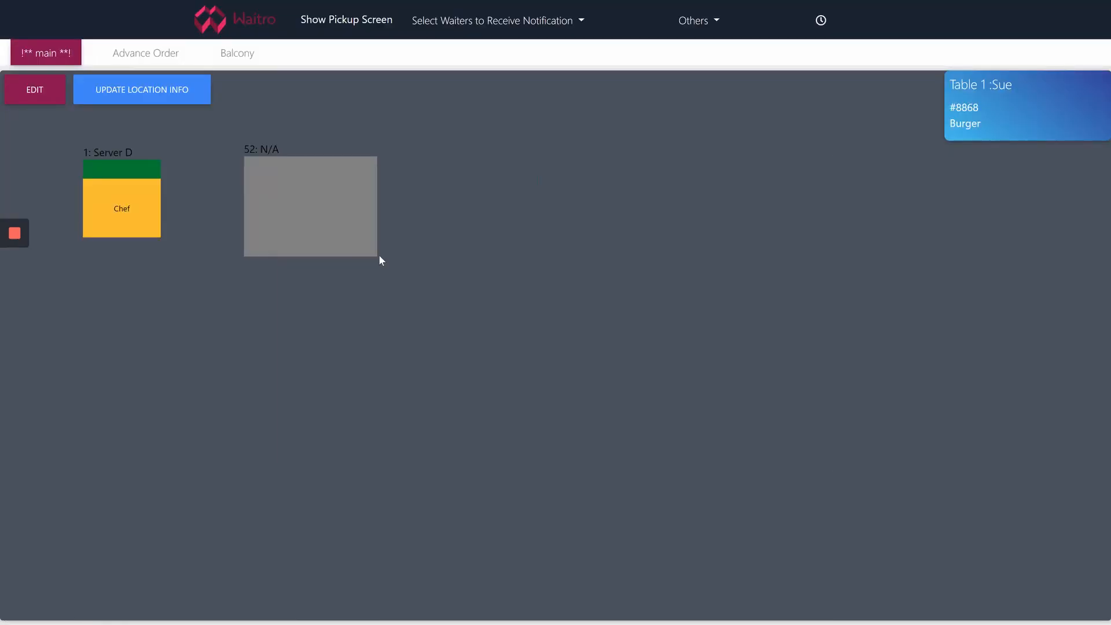
pyautogui.click(1005, 129)
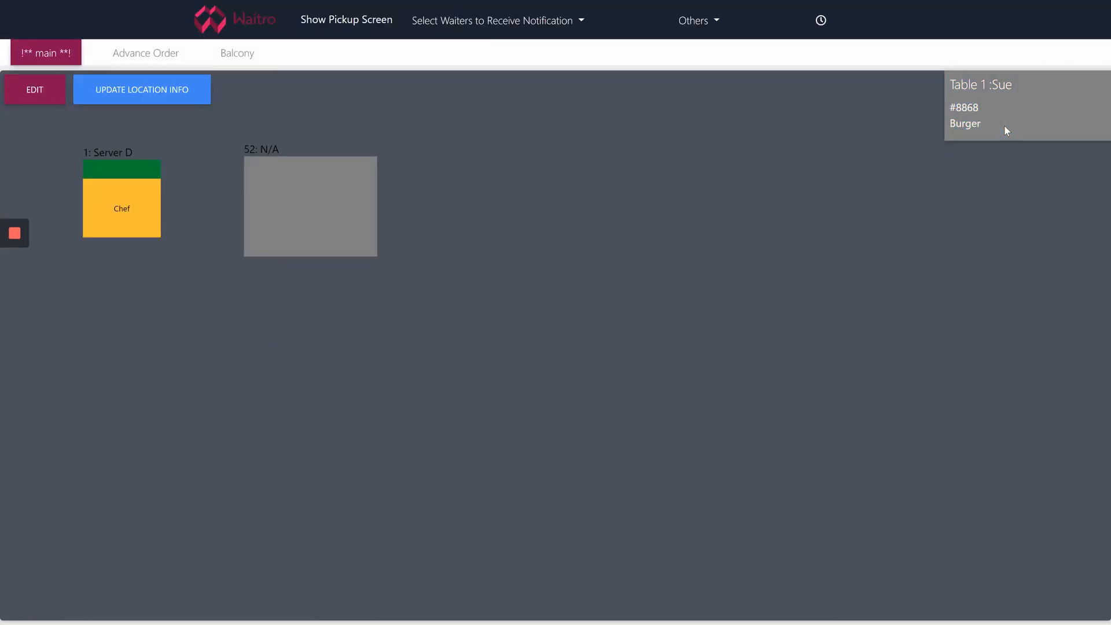
pyautogui.click(146, 206)
pyautogui.click(133, 180)
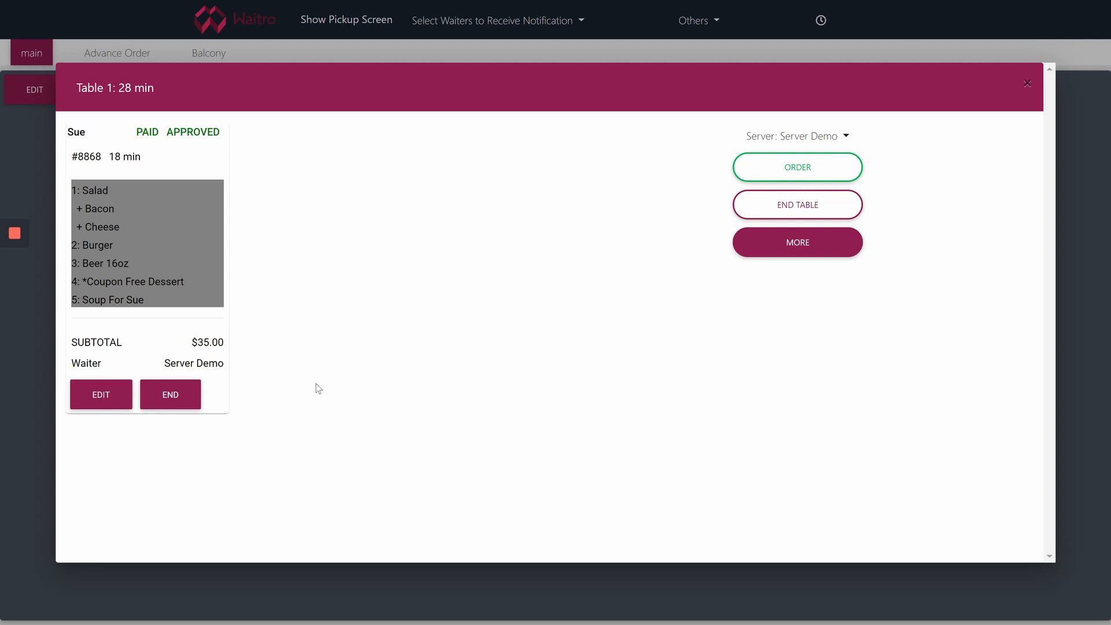
pyautogui.click(832, 217)
pyautogui.click(580, 342)
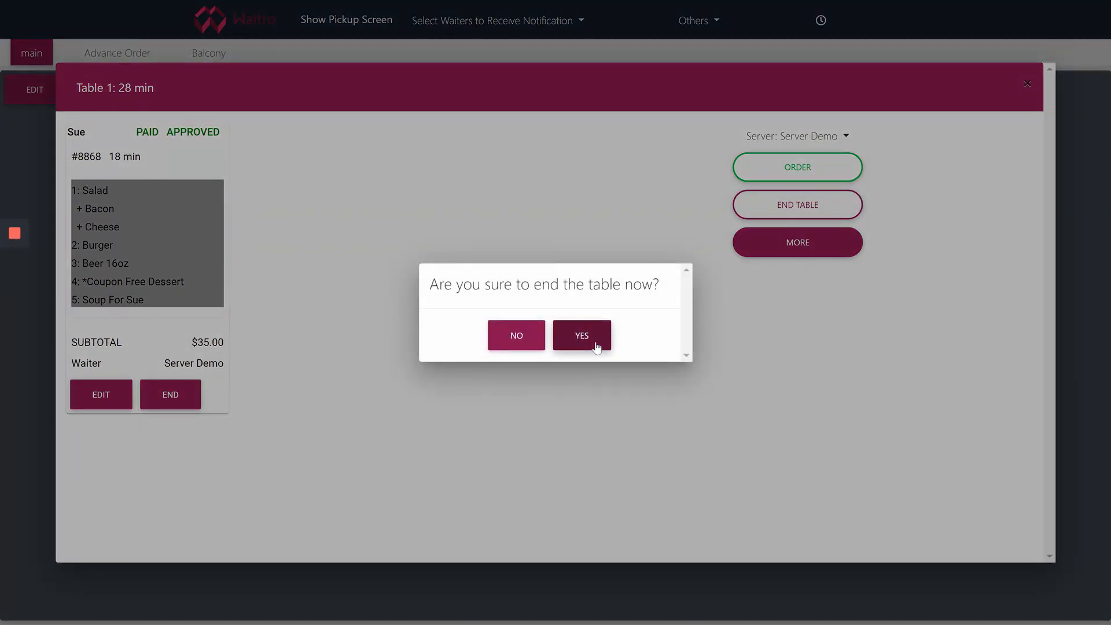